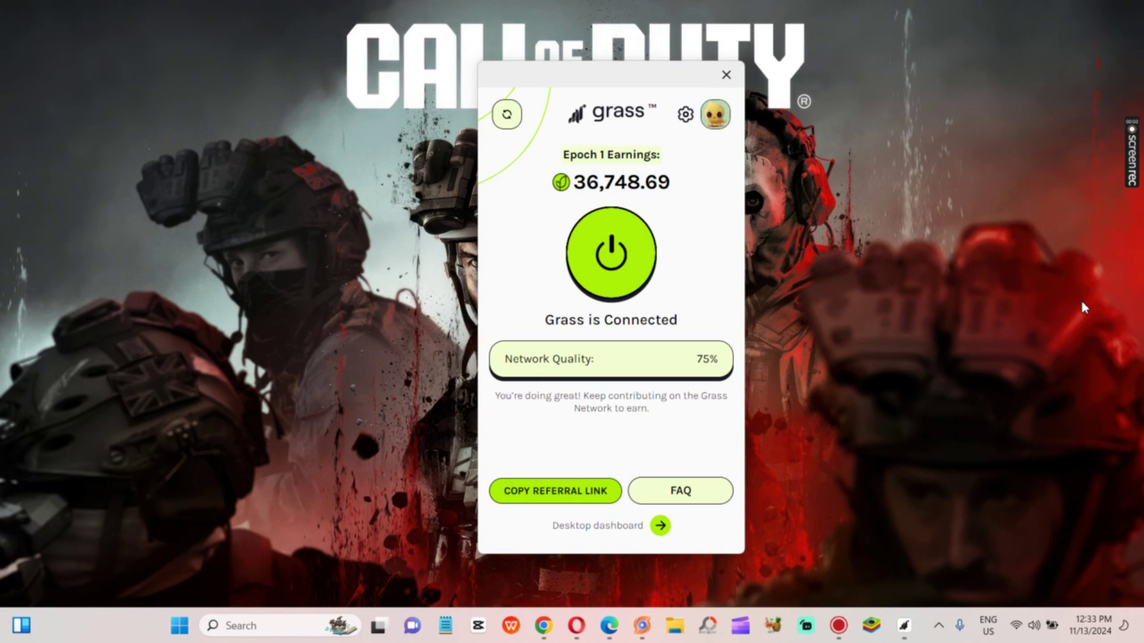
- Confirm the Grass desktop app shows Grass is Connected at 75% network quality, then switch to Chrome
left_click_drag(612, 89, 603, 94)
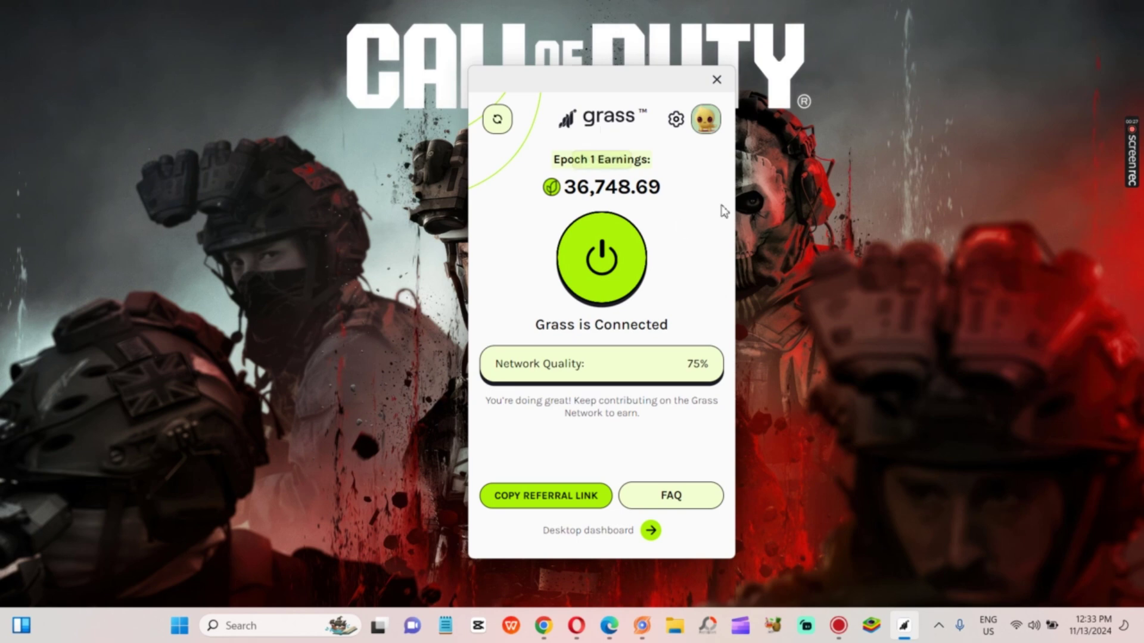
left_click(543, 625)
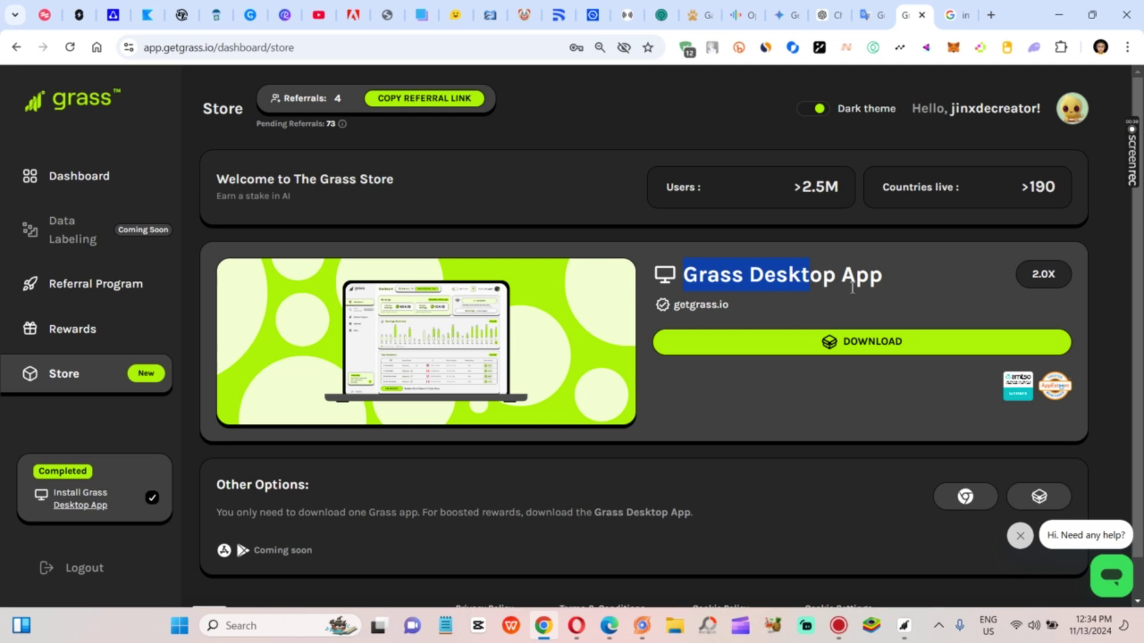
- Review the Grass Store page showing the desktop app install as Completed
mouse_move(1030, 282)
left_click(958, 15)
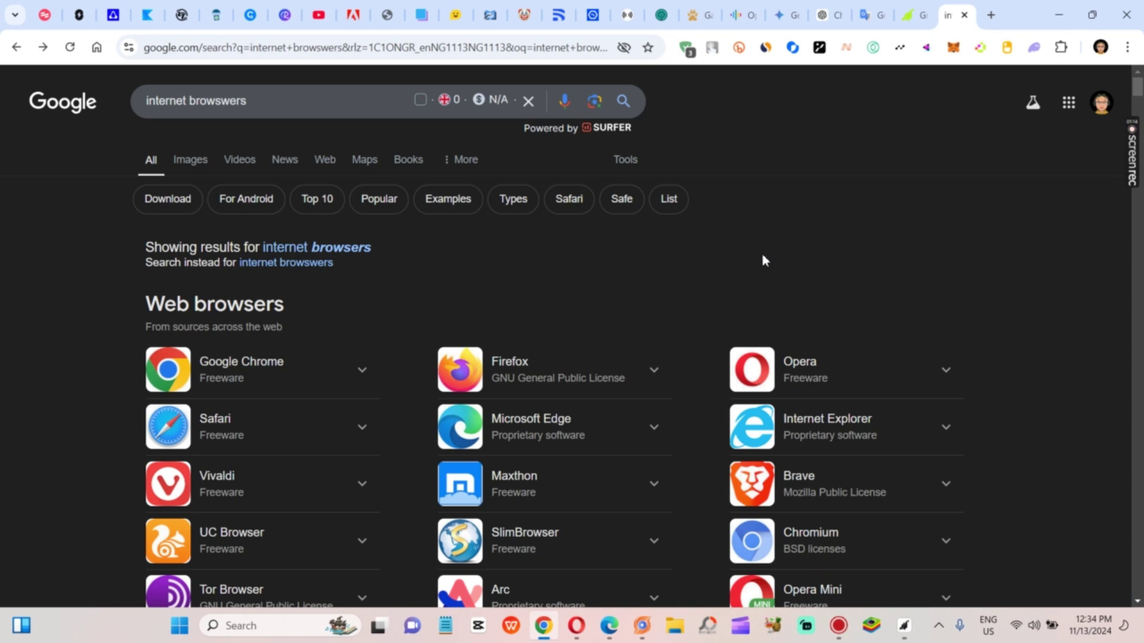
scroll(320, 262, "down", 2)
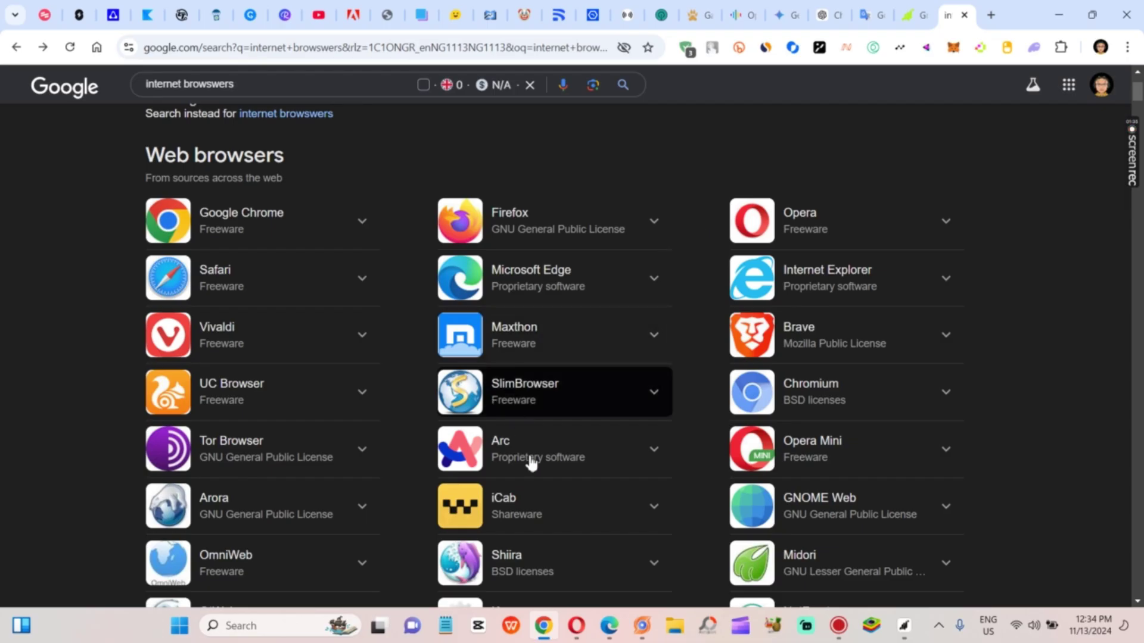
mouse_move(553, 629)
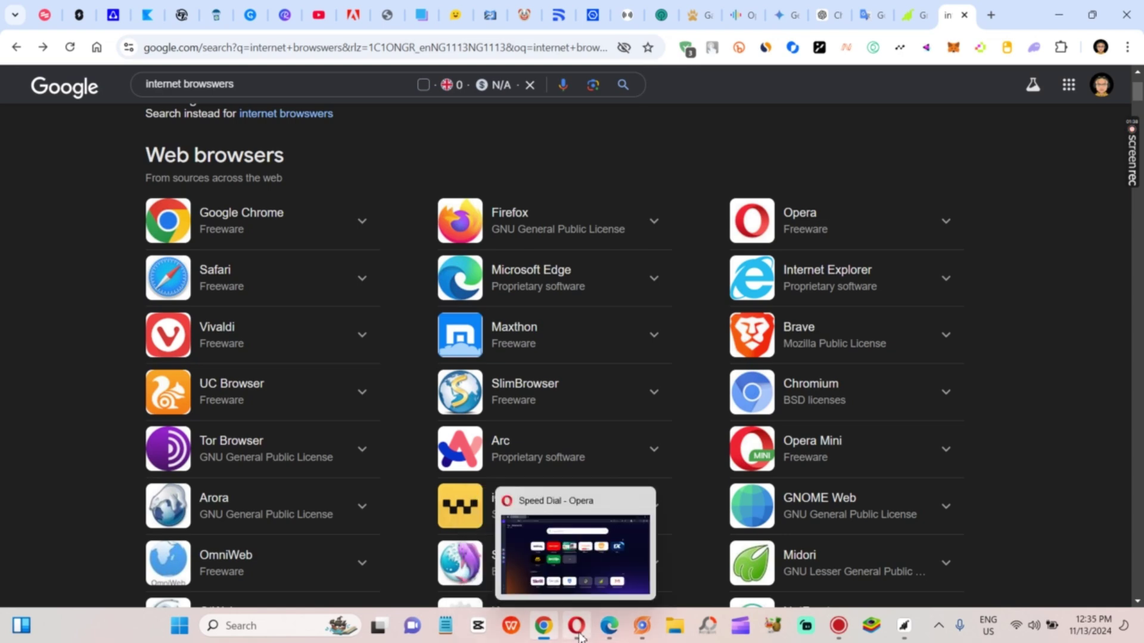
left_click(577, 627)
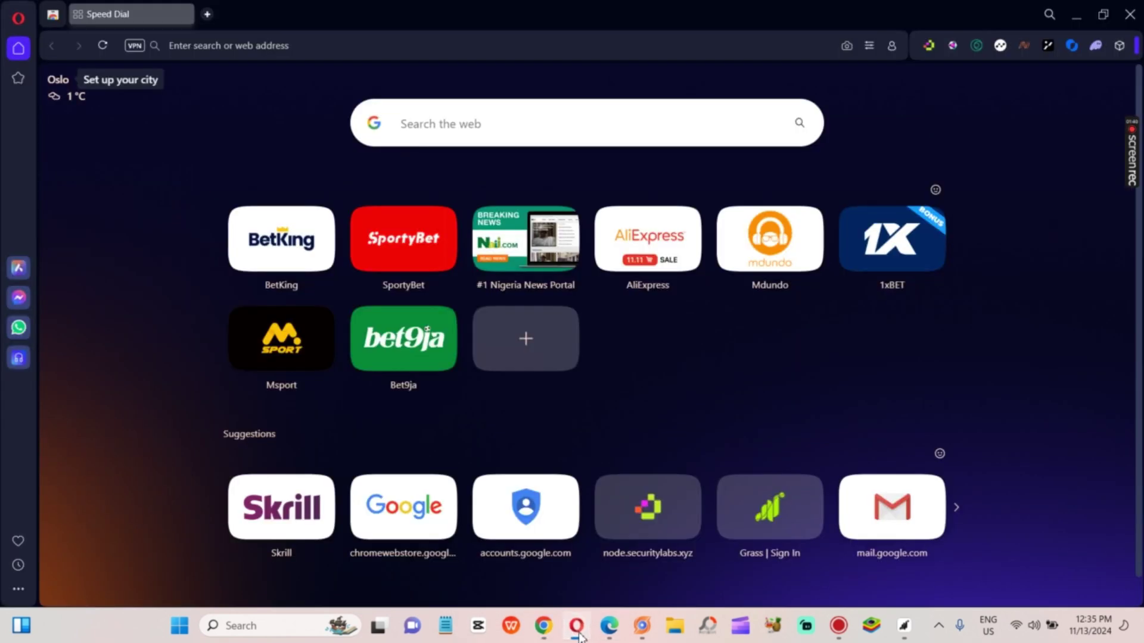
left_click(576, 626)
left_click(608, 627)
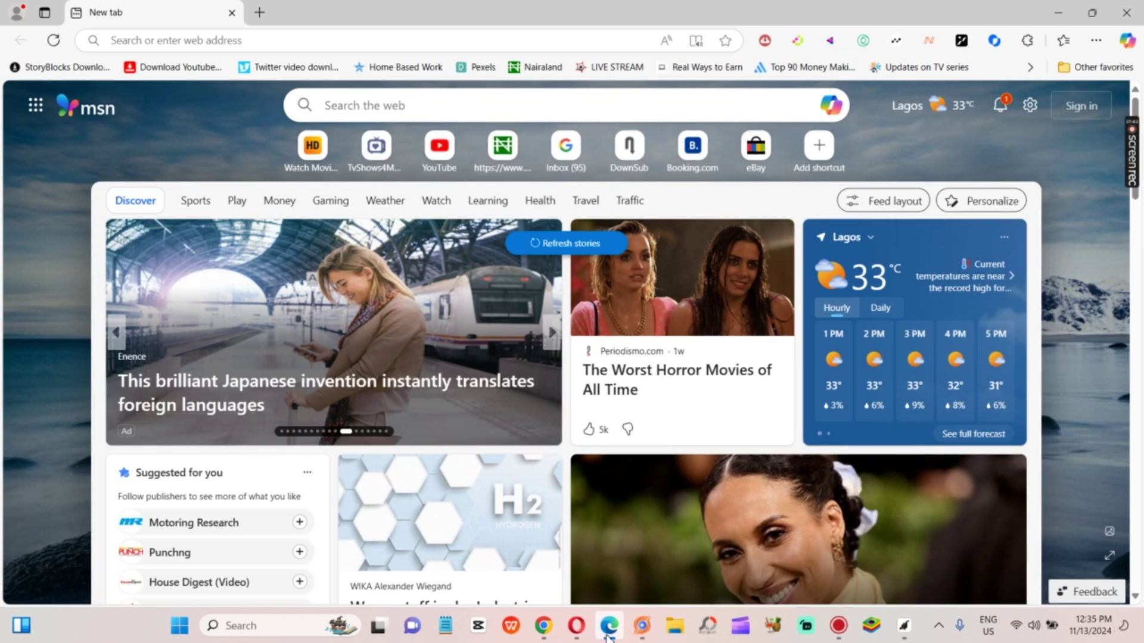
left_click(607, 636)
left_click(640, 635)
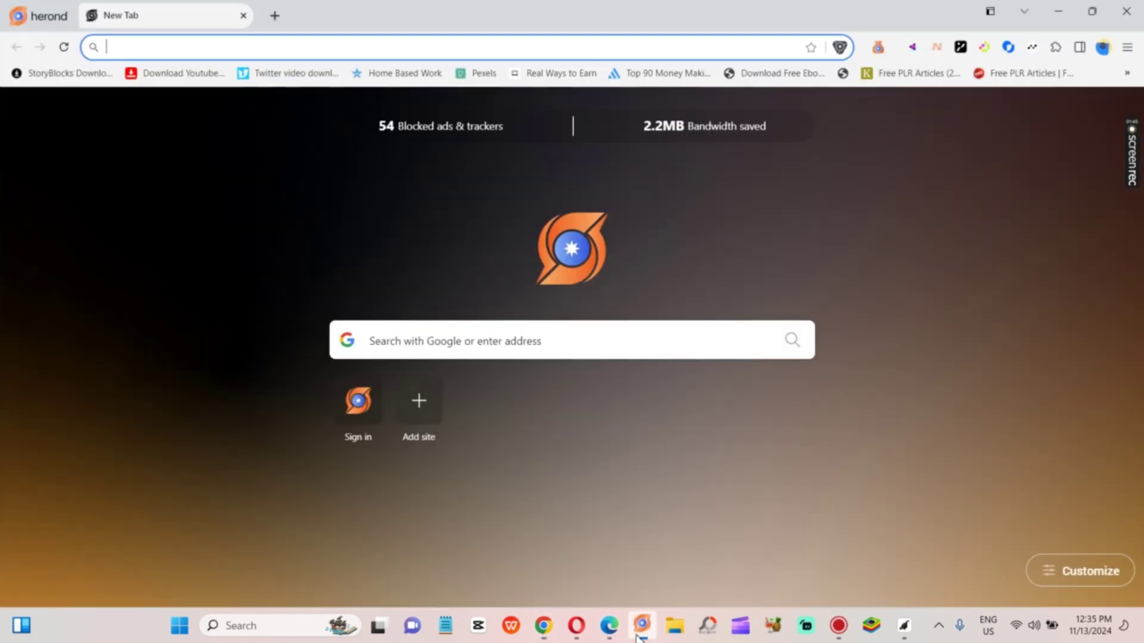
left_click(640, 635)
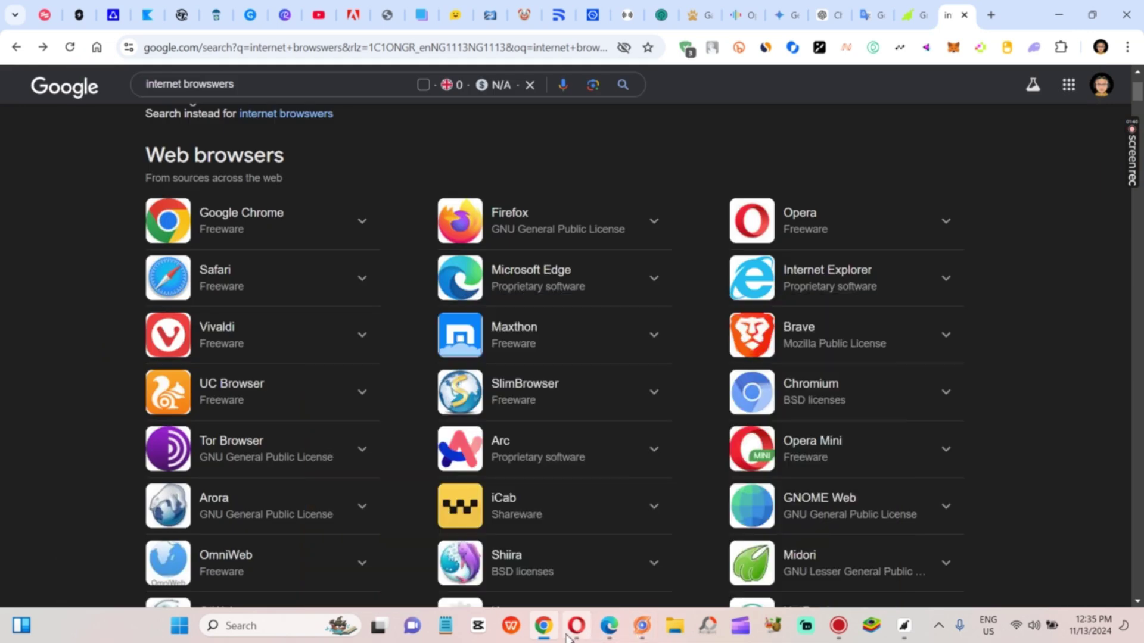
- Open the 'Grass Lite Node - Chrome Web Store' result from the grass extension search
mouse_move(557, 638)
scroll(405, 170, "up", 3)
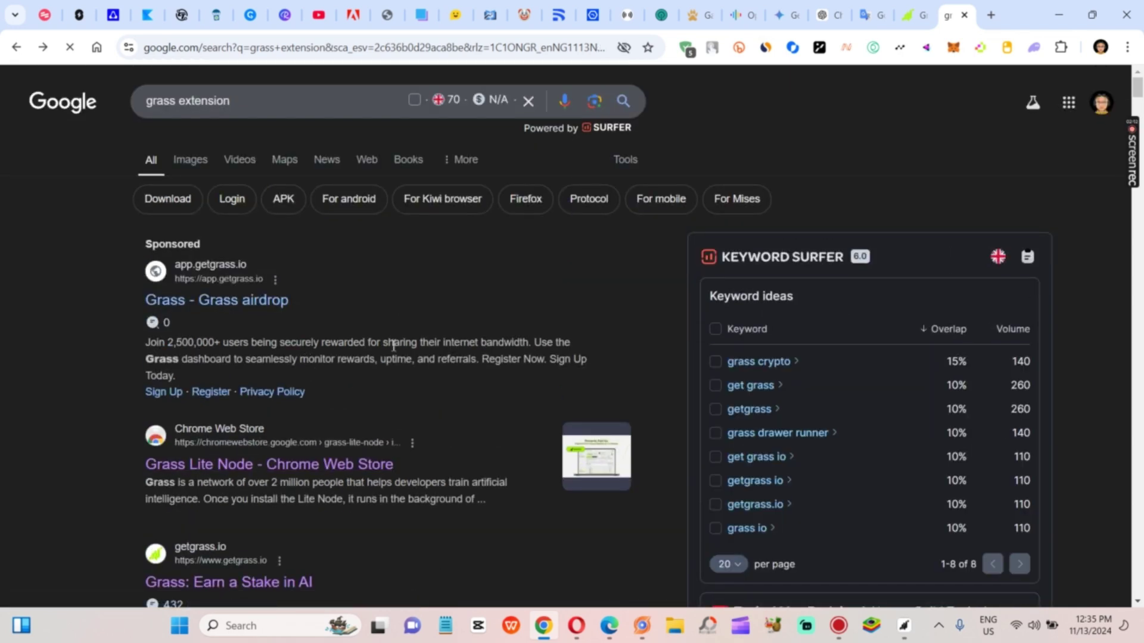
left_click(285, 464)
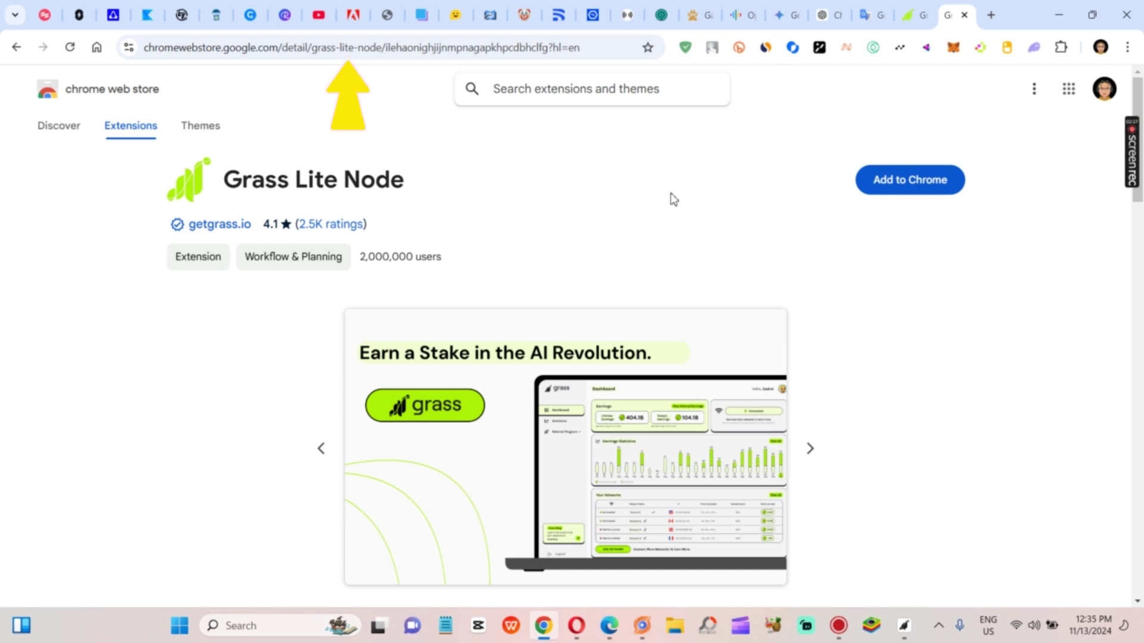
- Copy the Grass Lite Node store address and add the extension to Chrome
left_click(608, 48)
key("ctrl+c")
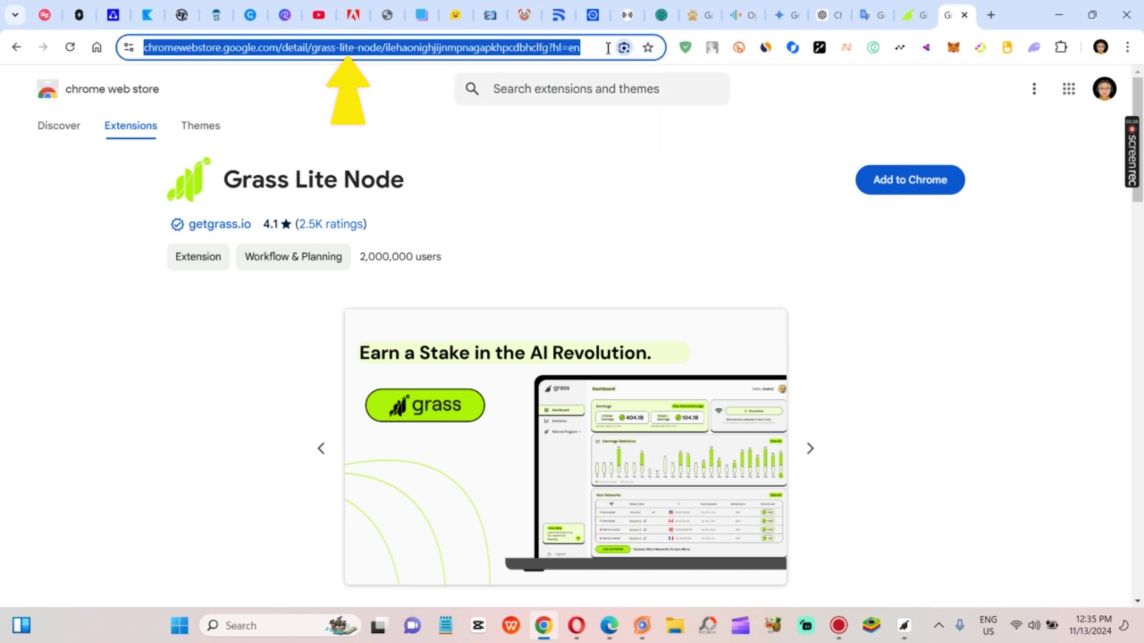
left_click(923, 185)
left_click(608, 184)
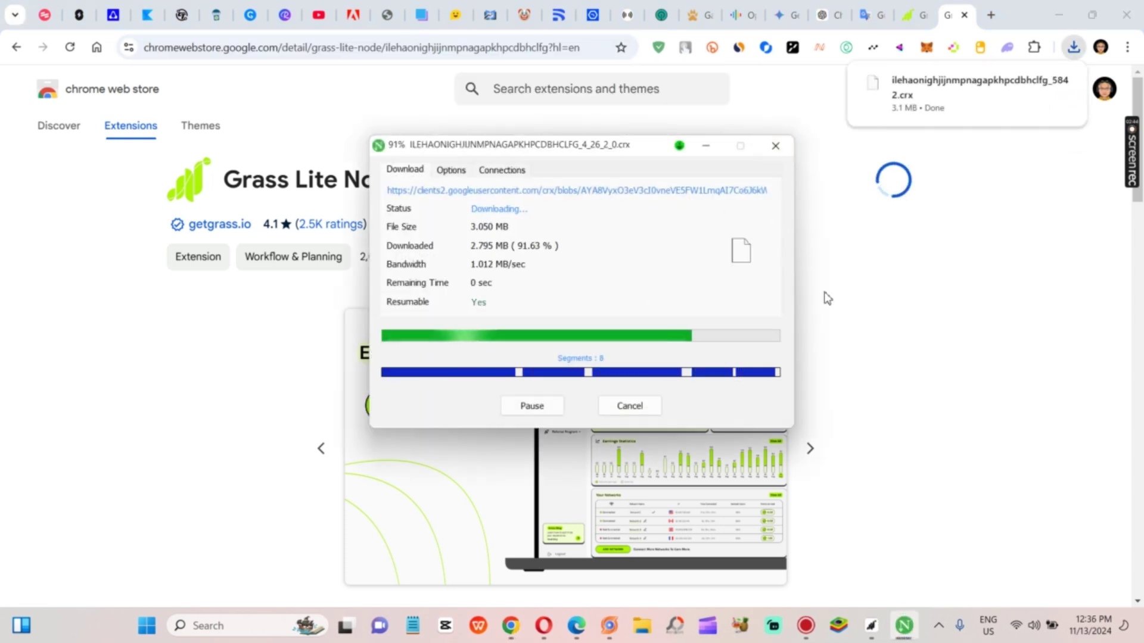
- Open the Grass Lite Node store page in Opera and add the extension there
left_click(543, 625)
left_click(719, 116)
left_click(279, 47)
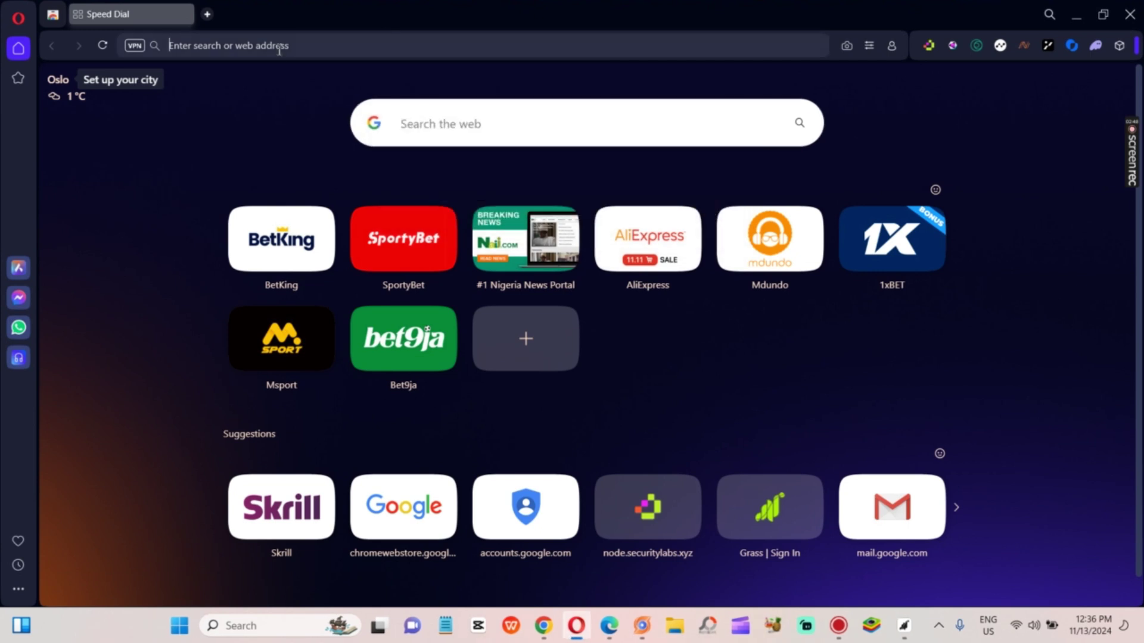
key("ctrl+v")
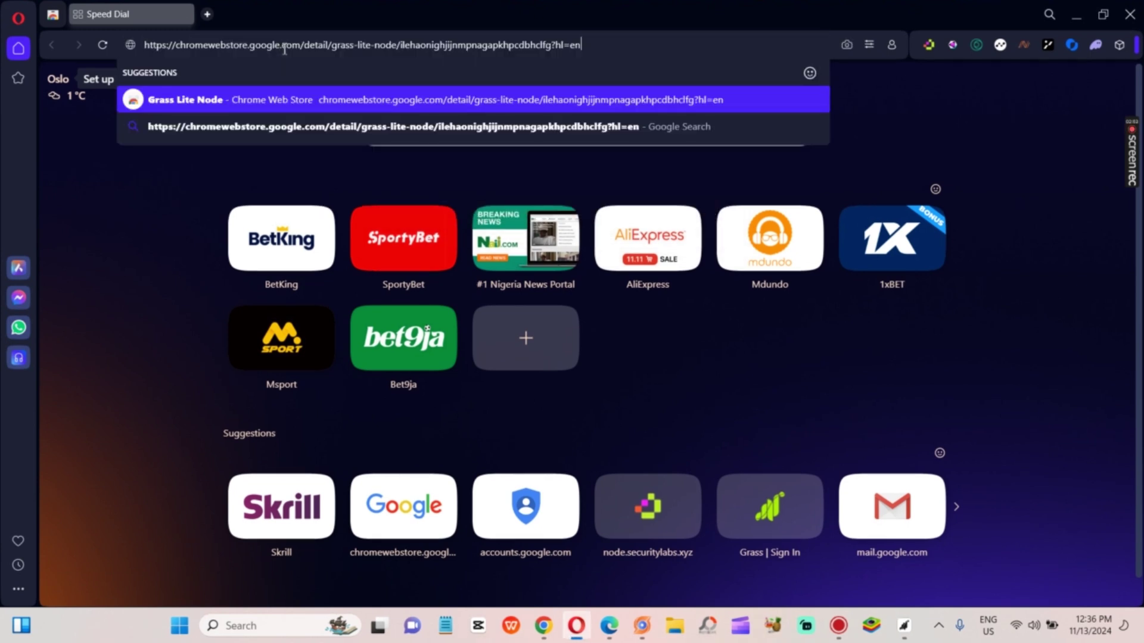
key("Return")
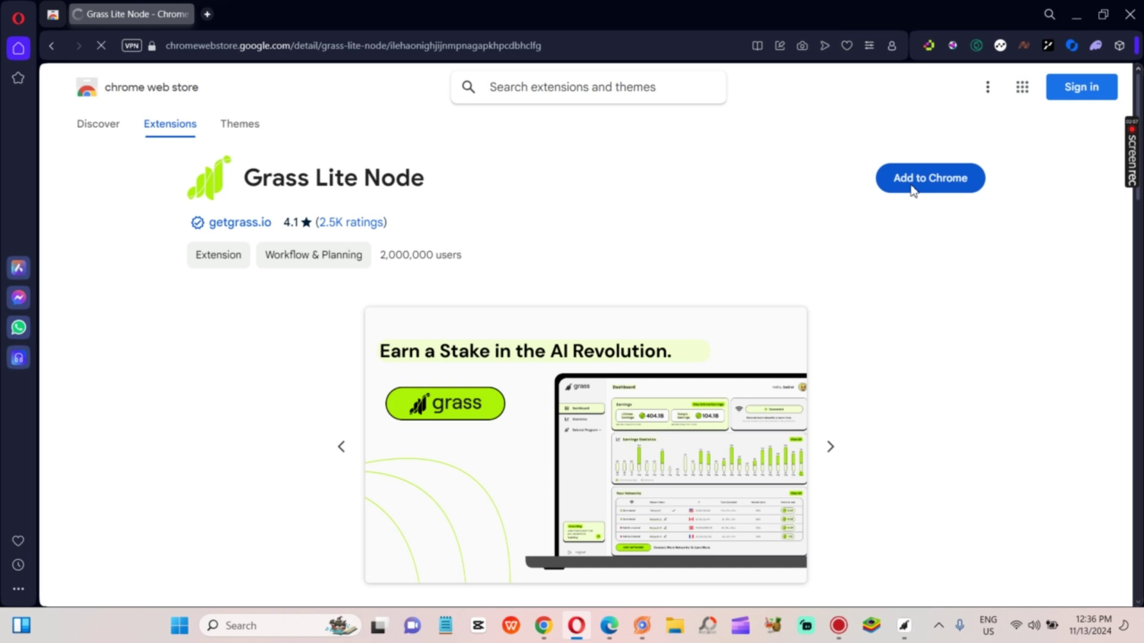
left_click(914, 182)
left_click(625, 207)
- Add Grass Lite Node to Edge from its store page, declining the switch-to-Chrome suggestion
left_click(609, 626)
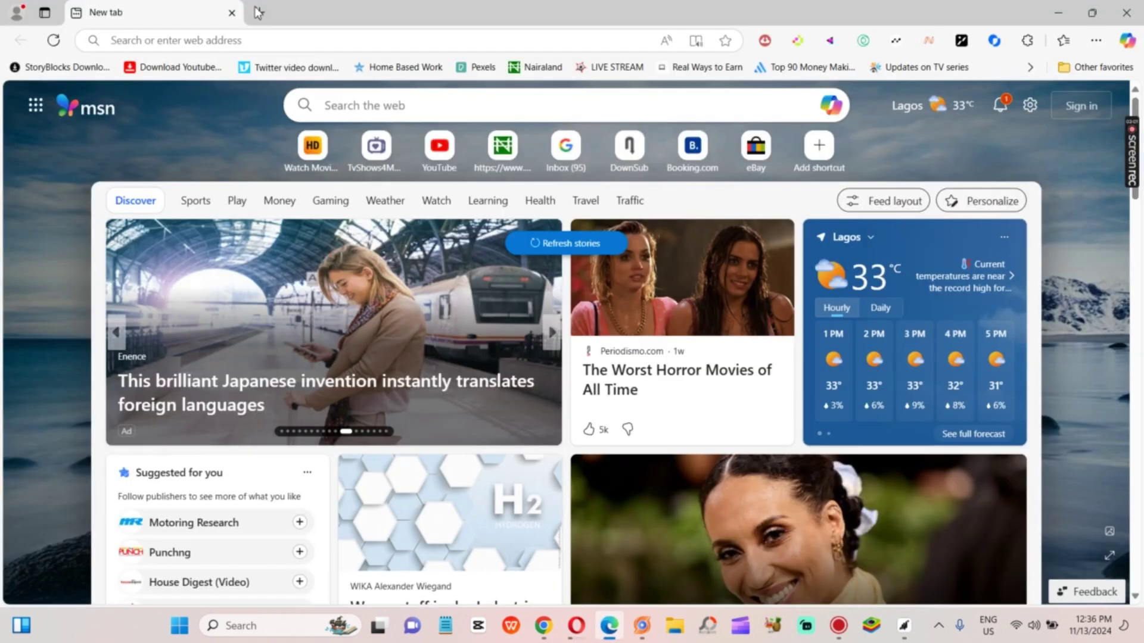
left_click(245, 37)
key("ctrl+v")
key("Return")
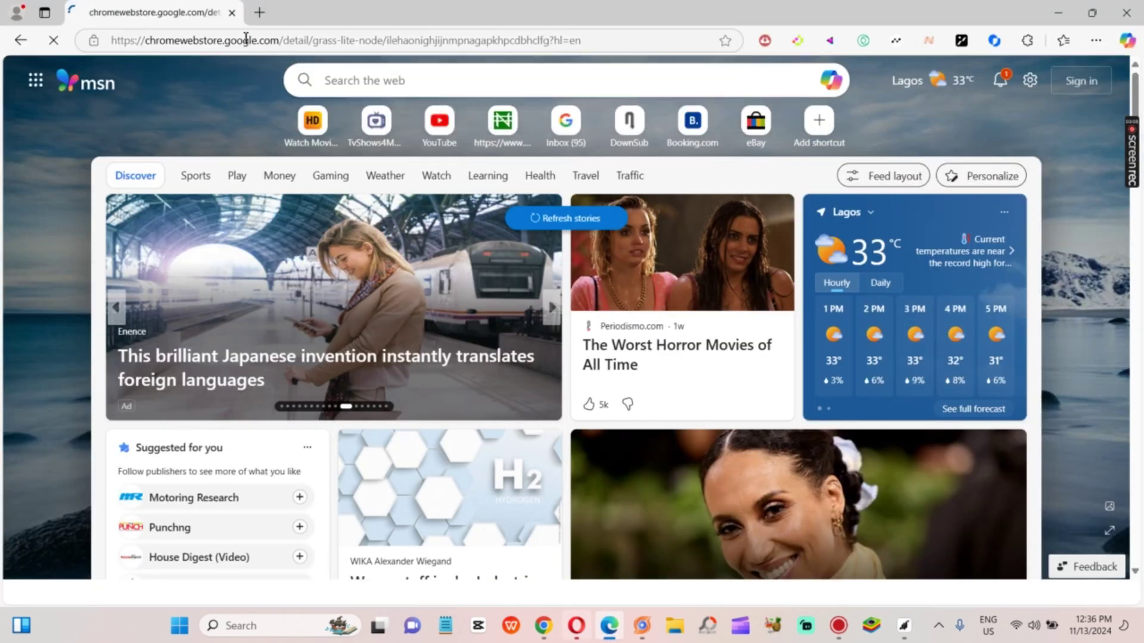
left_click(1029, 281)
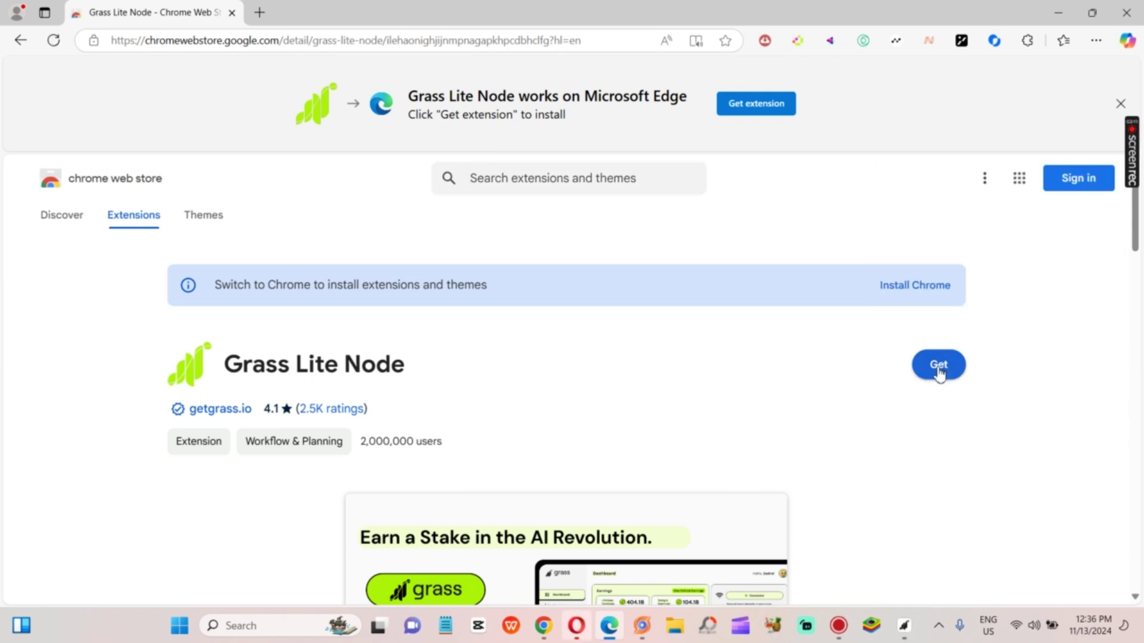
left_click(937, 368)
left_click(607, 157)
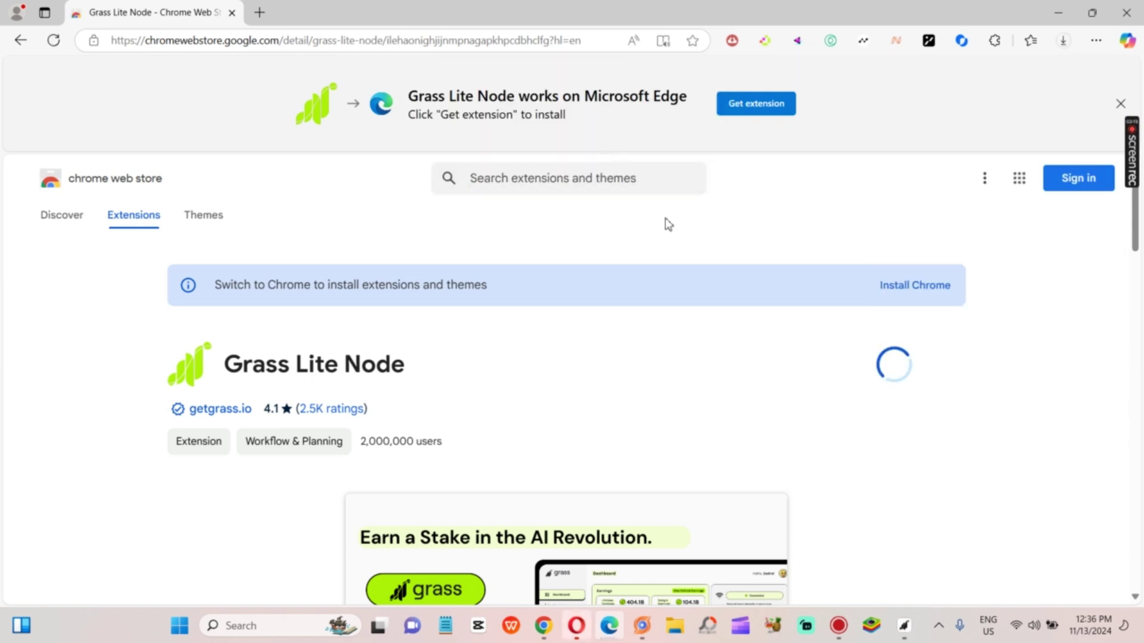
- Add Grass Lite Node to Herond from its store page and let the download finish
left_click(641, 625)
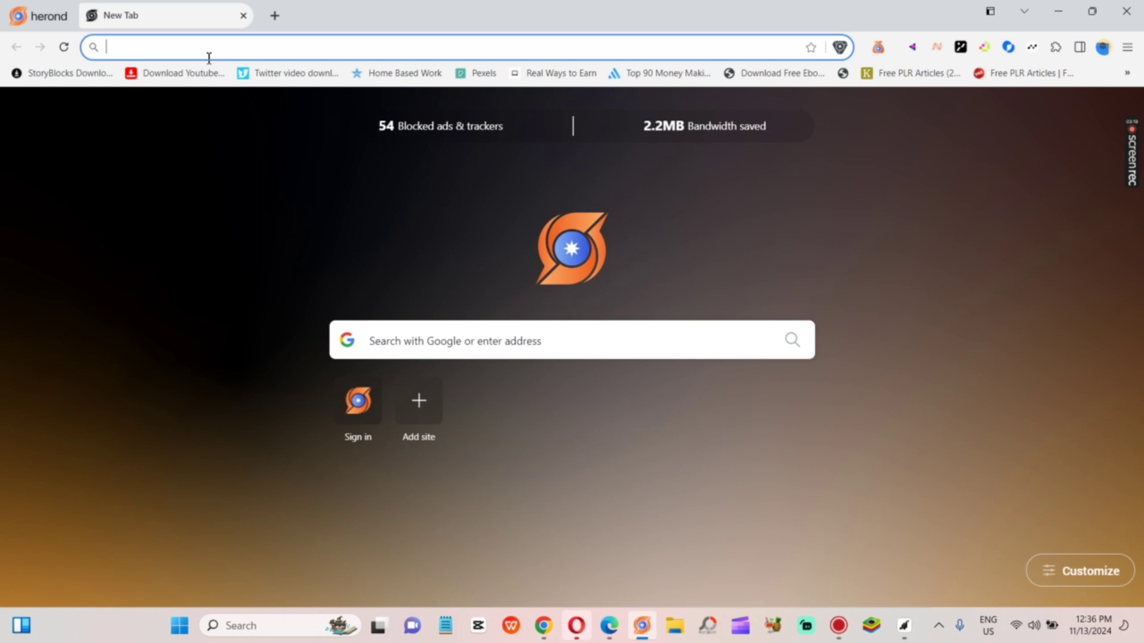
type("https://chromewebstore.google.com/detail/grass-lite-node/ilehaonighjijnmpnagapkhpcdbhclfg?hl=en&pli=1")
key("Return")
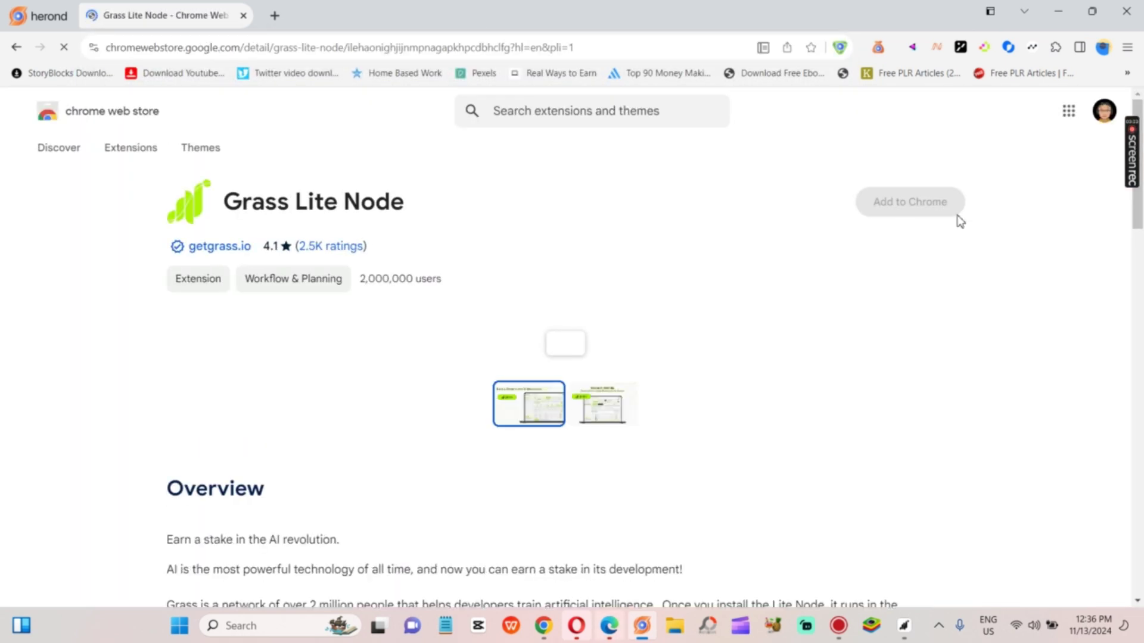
left_click(1029, 218)
left_click(937, 299)
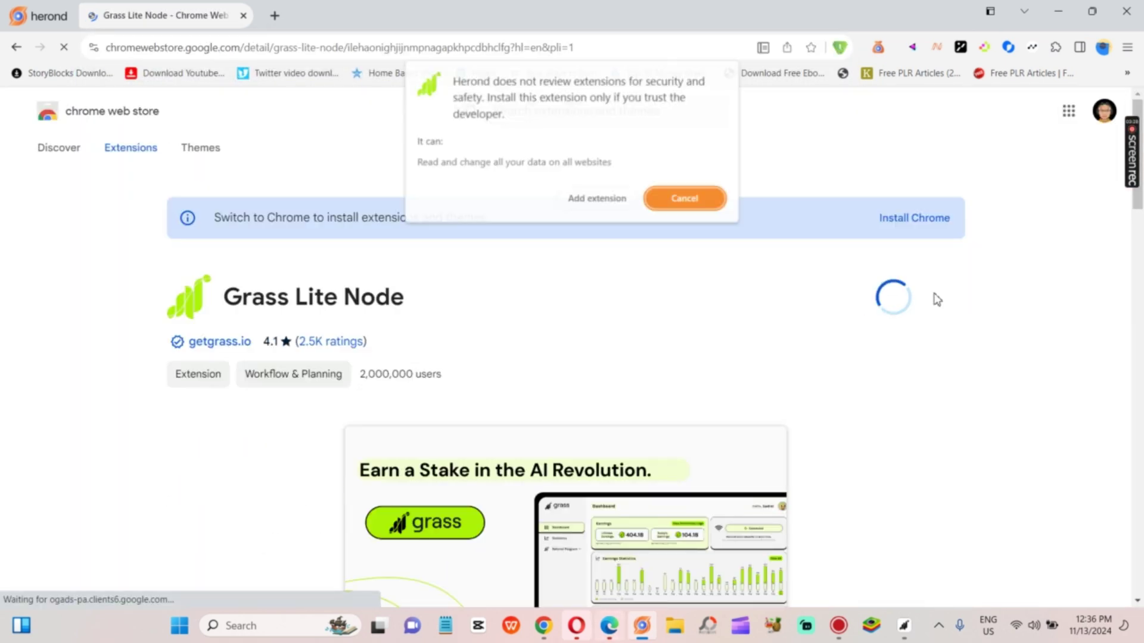
left_click(594, 203)
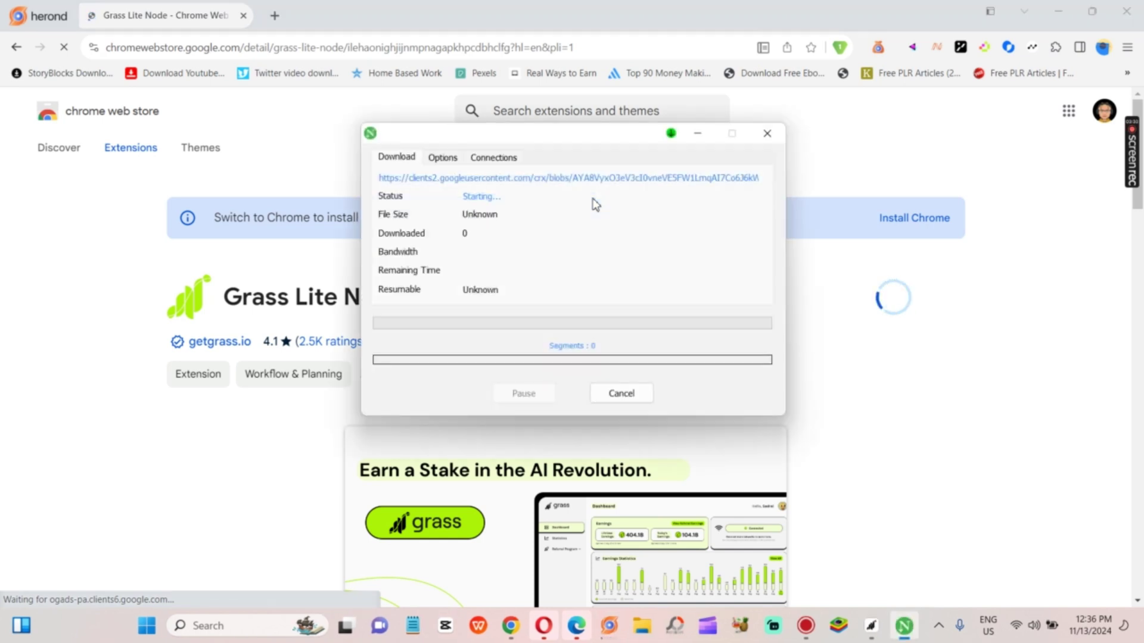
left_click(723, 95)
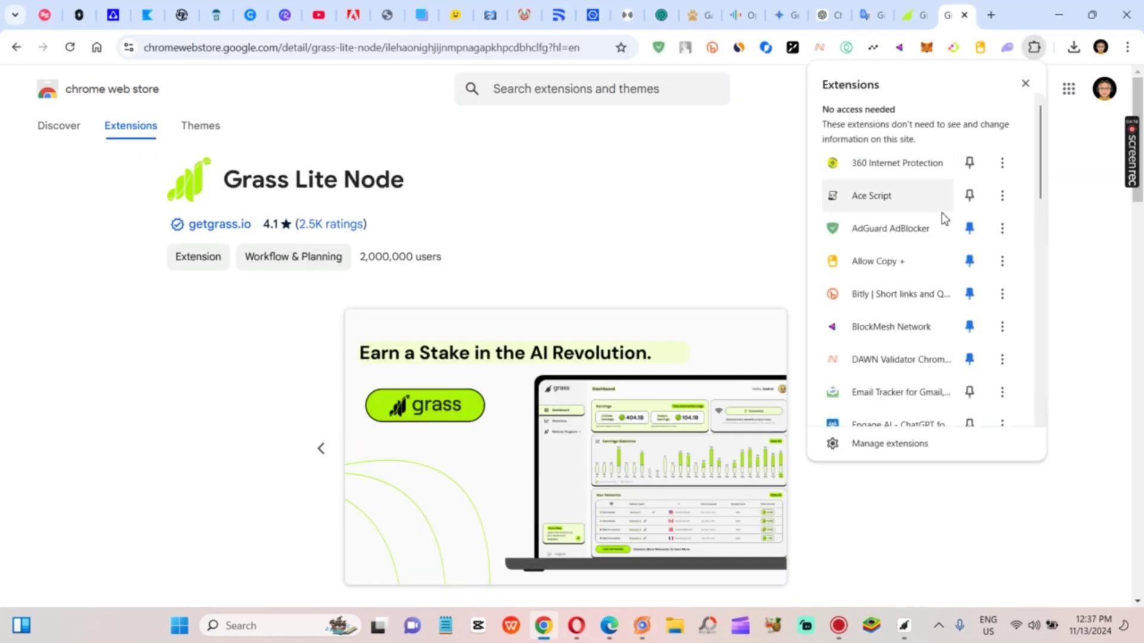
- Pin Grass Lite Node in Chrome and sign in to the Grass dashboard with saved credentials
scroll(942, 214, "down", 5)
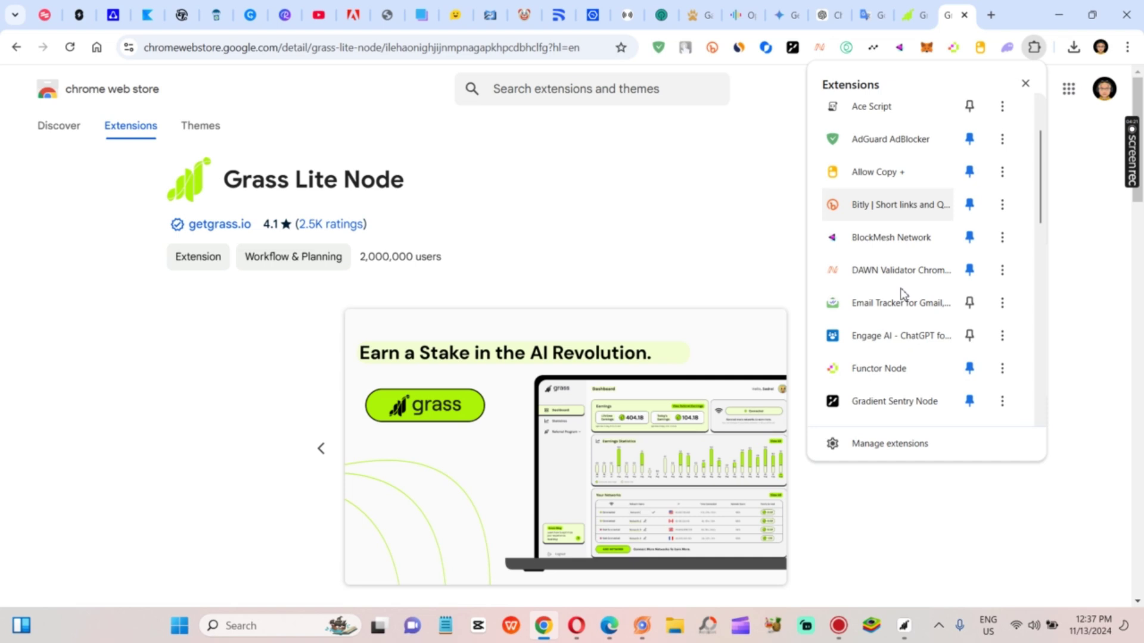
left_click(970, 377)
left_click(1006, 47)
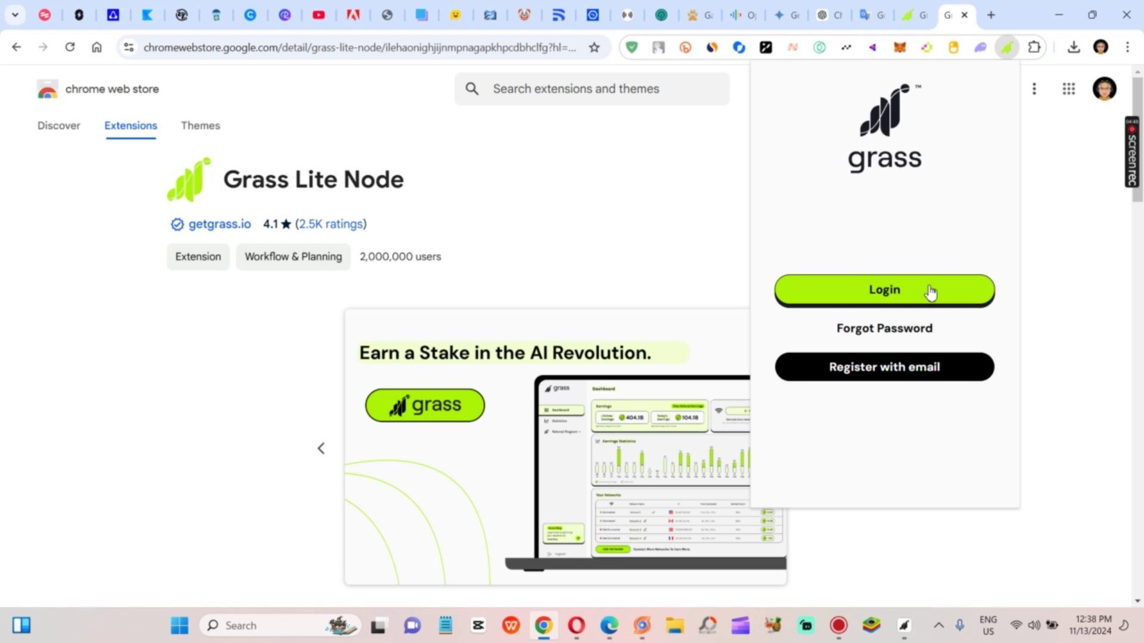
left_click(894, 296)
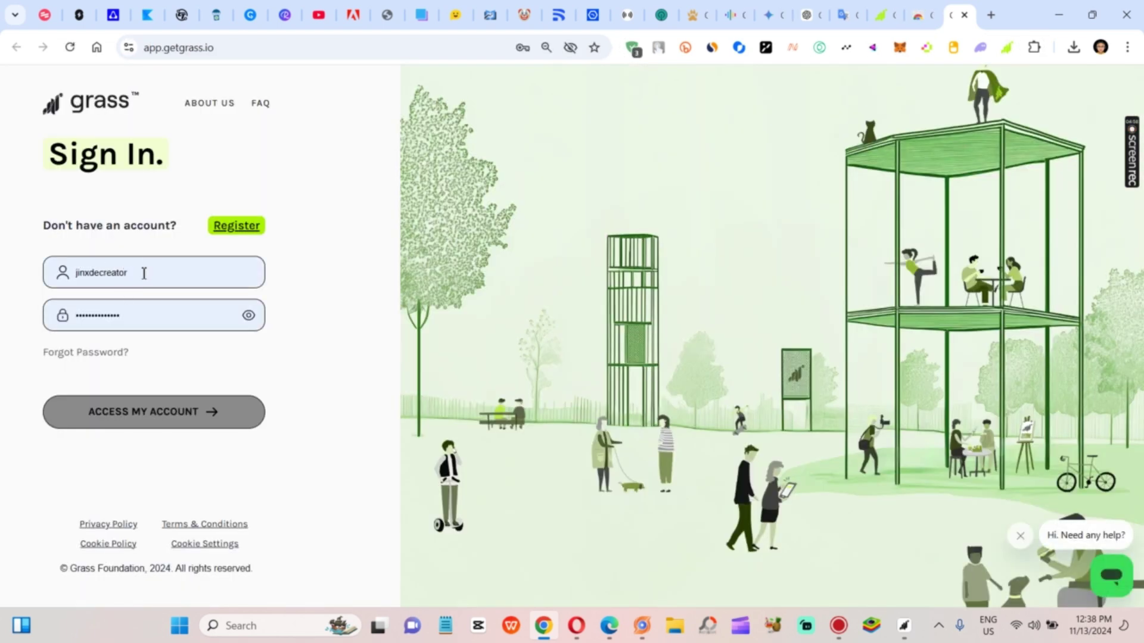
left_click(158, 314)
left_click(85, 383)
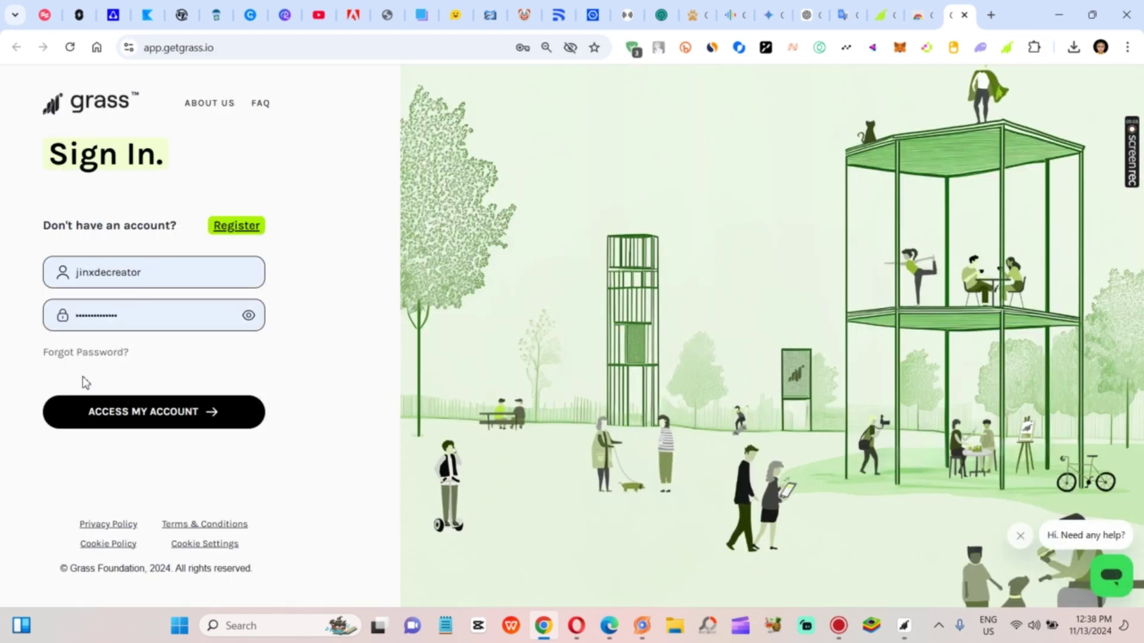
left_click(141, 411)
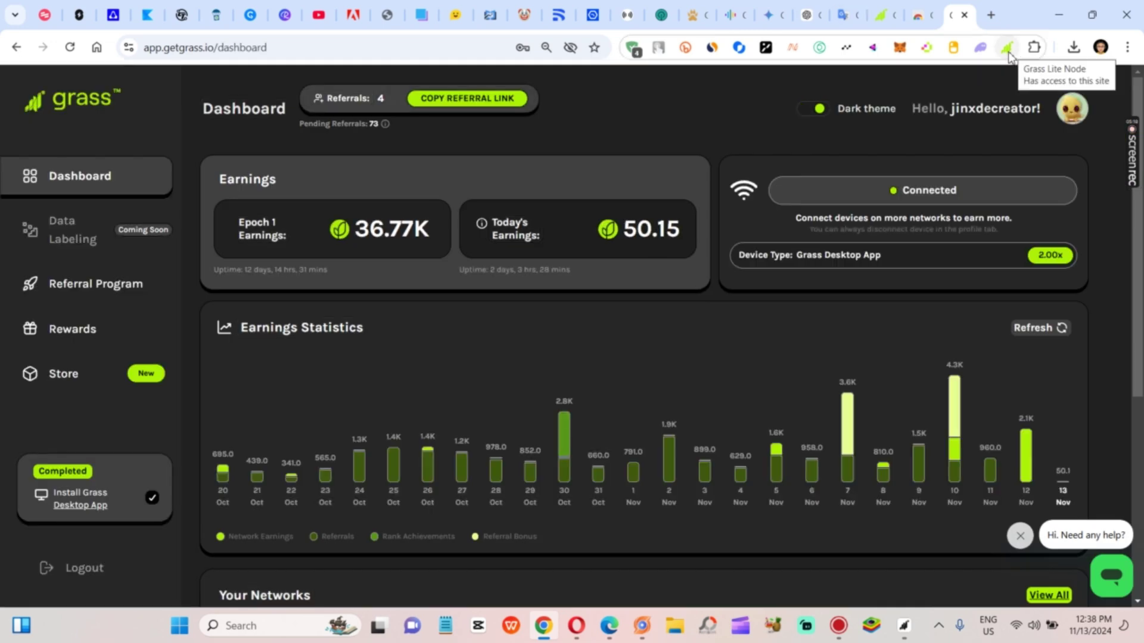
left_click(1008, 52)
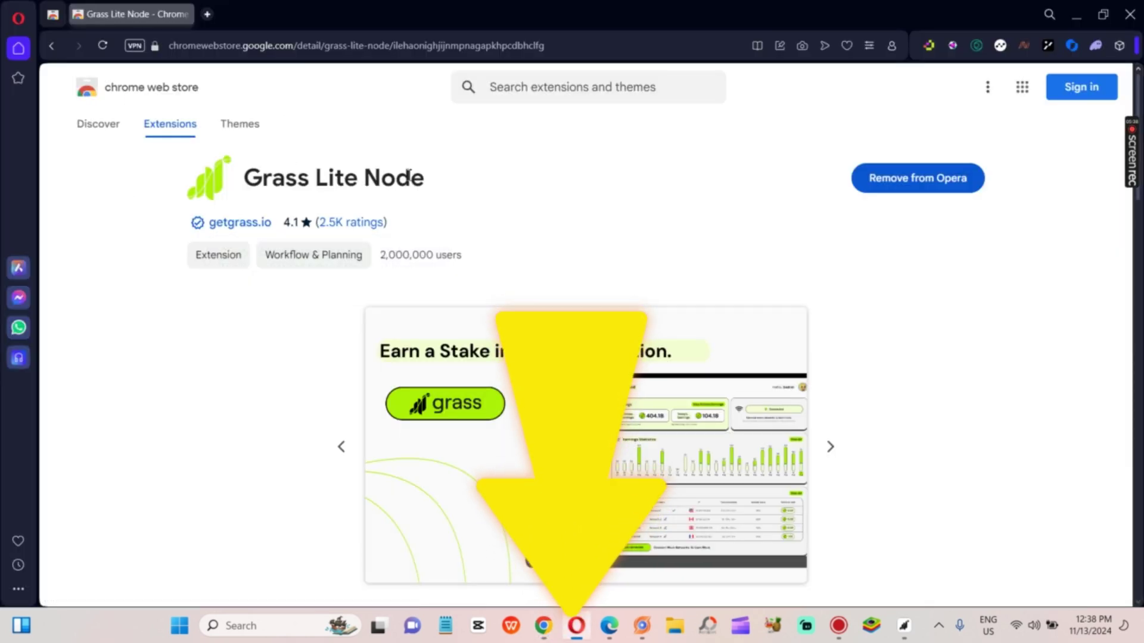
- Pin Grass Lite Node in Opera and open the Grass sign-in page
left_click(1120, 45)
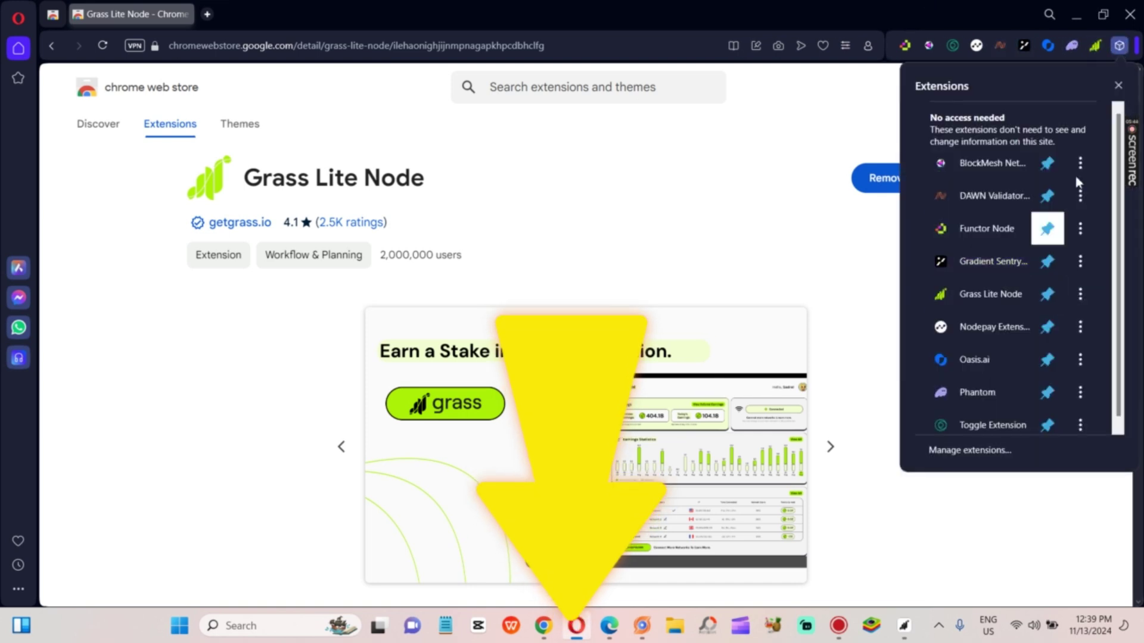
left_click(1006, 227)
left_click(993, 280)
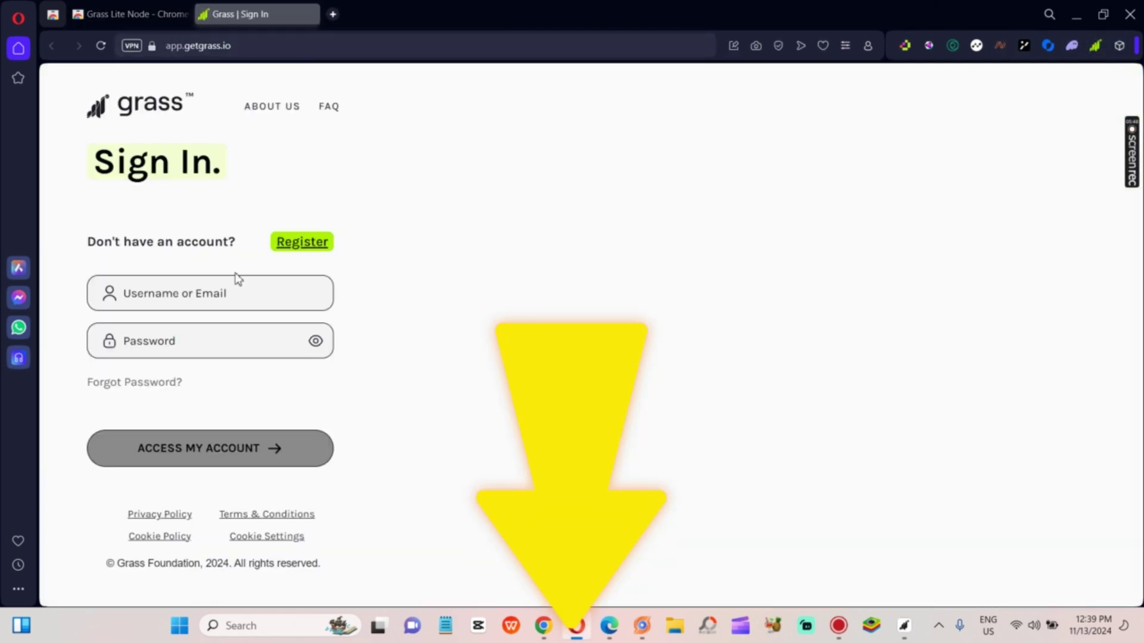
- Sign in to Grass in Opera with the account username and password
left_click(235, 292)
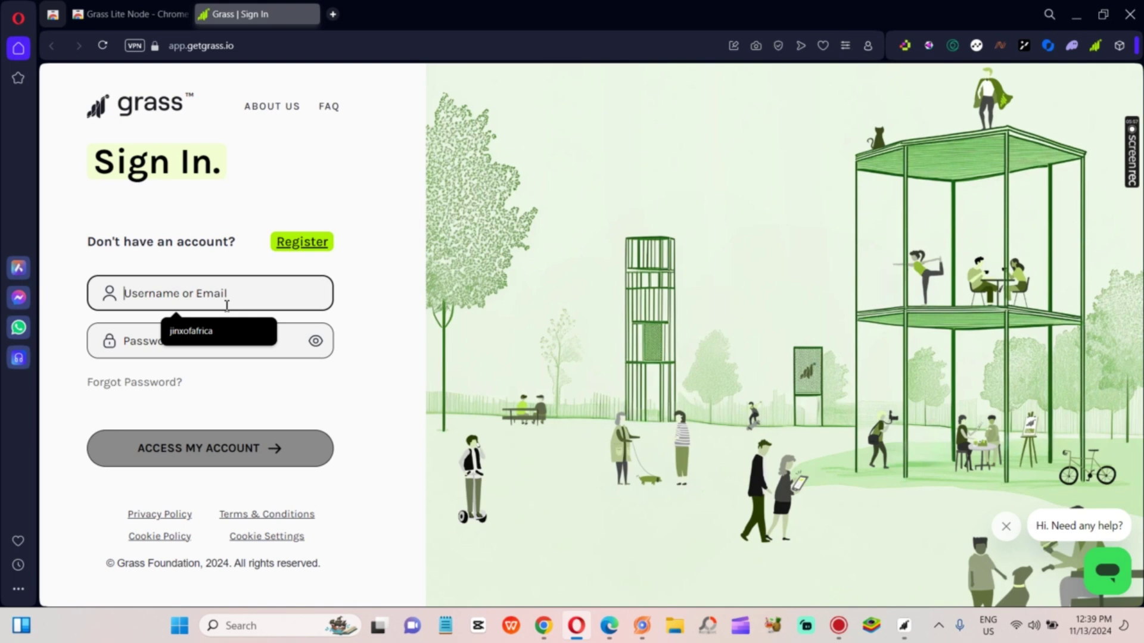
type("jinxdecre")
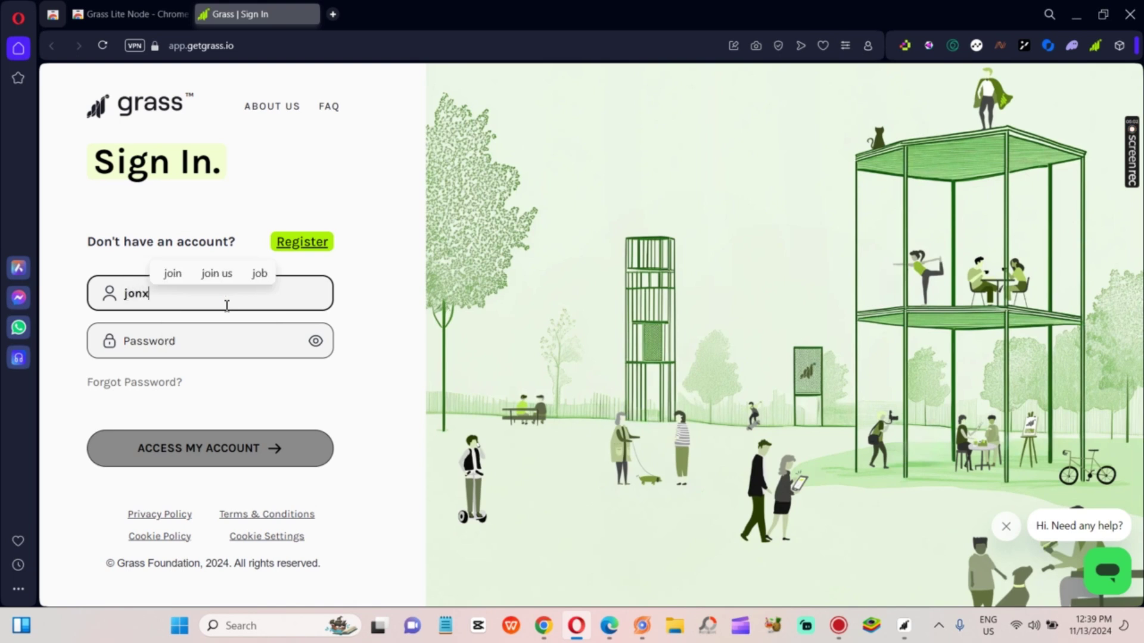
type("ator")
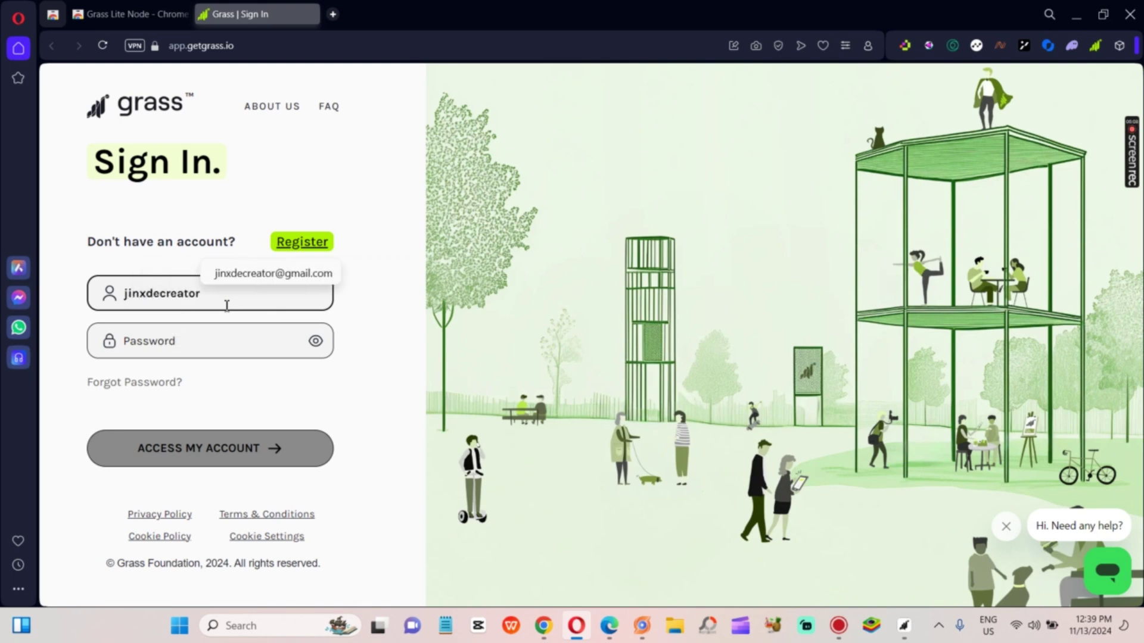
key("Tab")
type("*")
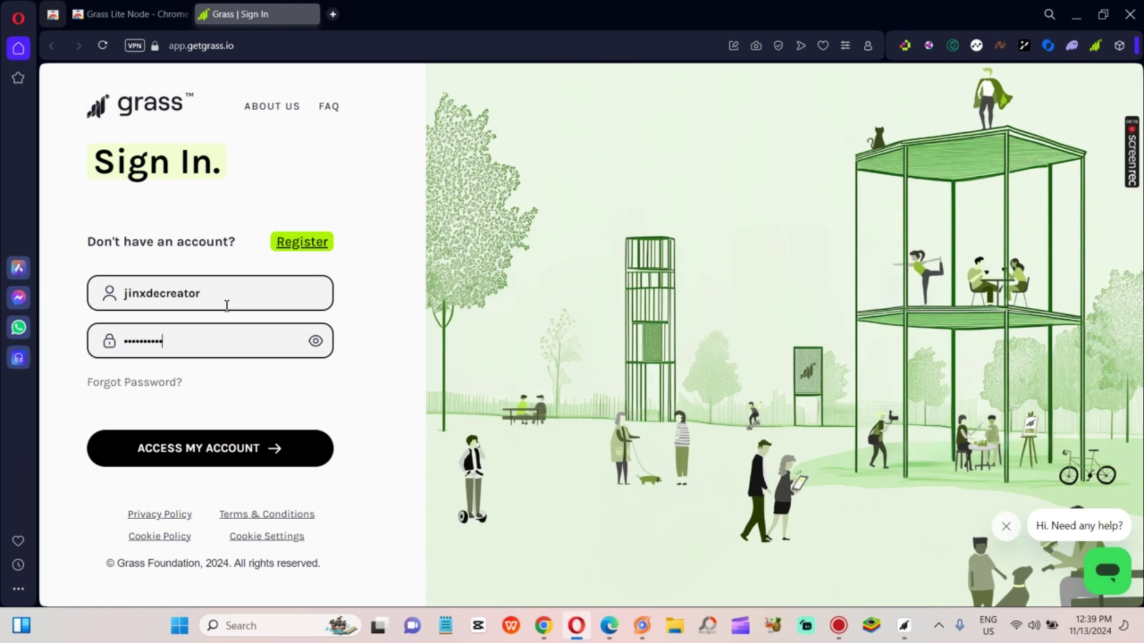
type("*********")
key("Return")
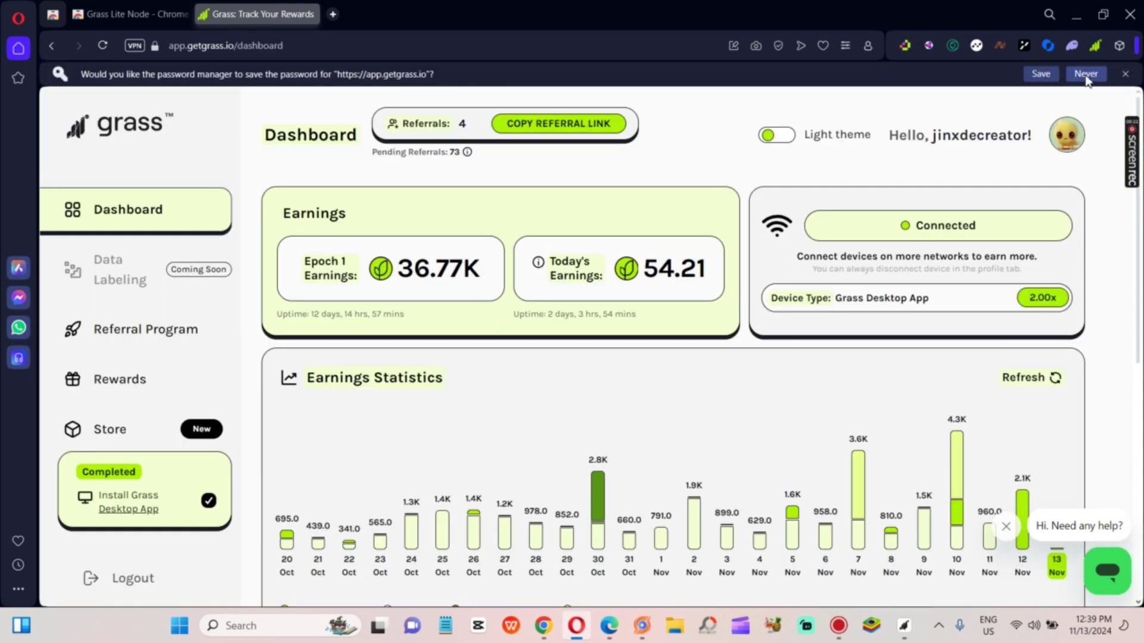
- Decline saving the password, confirm the extension shows Grass is Connected, then switch to Edge
left_click(1086, 74)
left_click(1095, 45)
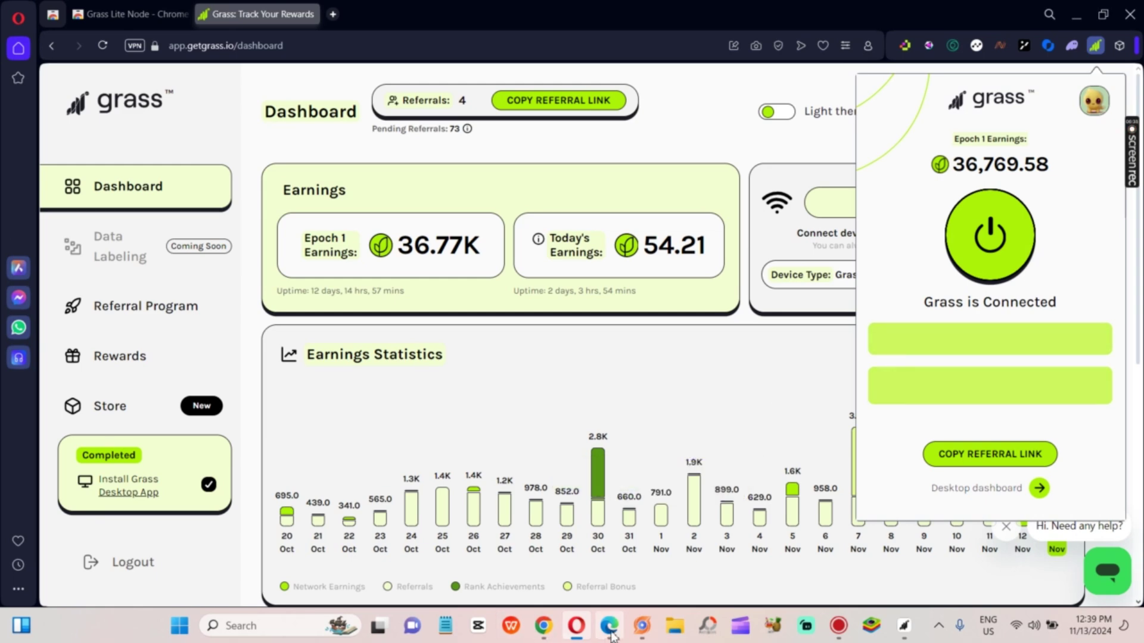
mouse_move(609, 626)
left_click(656, 548)
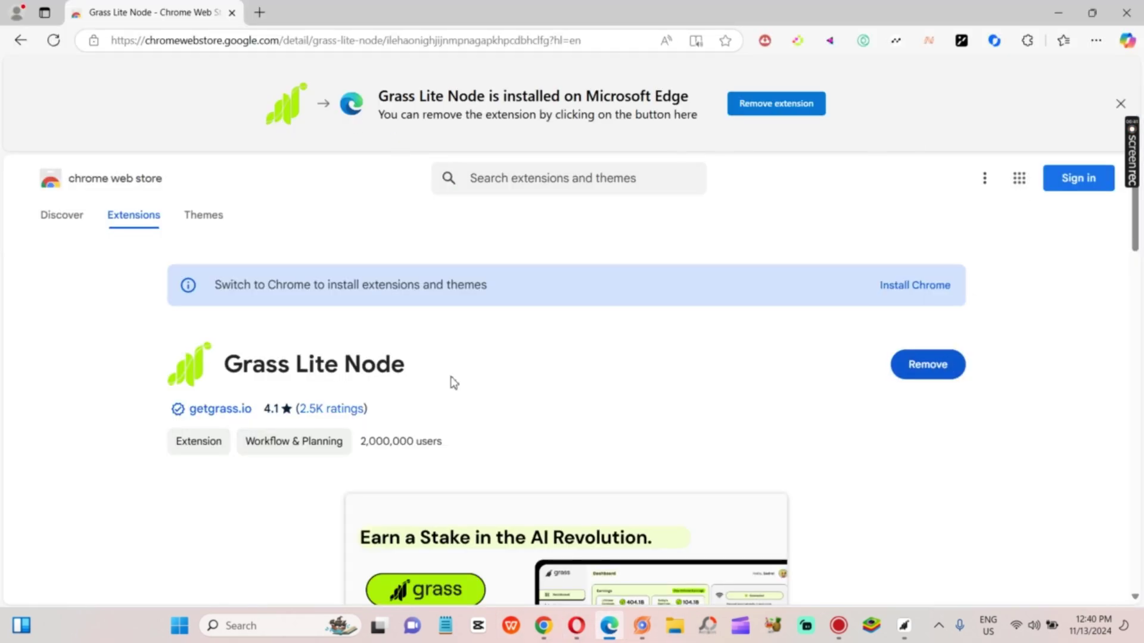
- Pin Grass Lite Node in Edge and confirm it reports Grass is Connected
left_click(1027, 40)
left_click(990, 262)
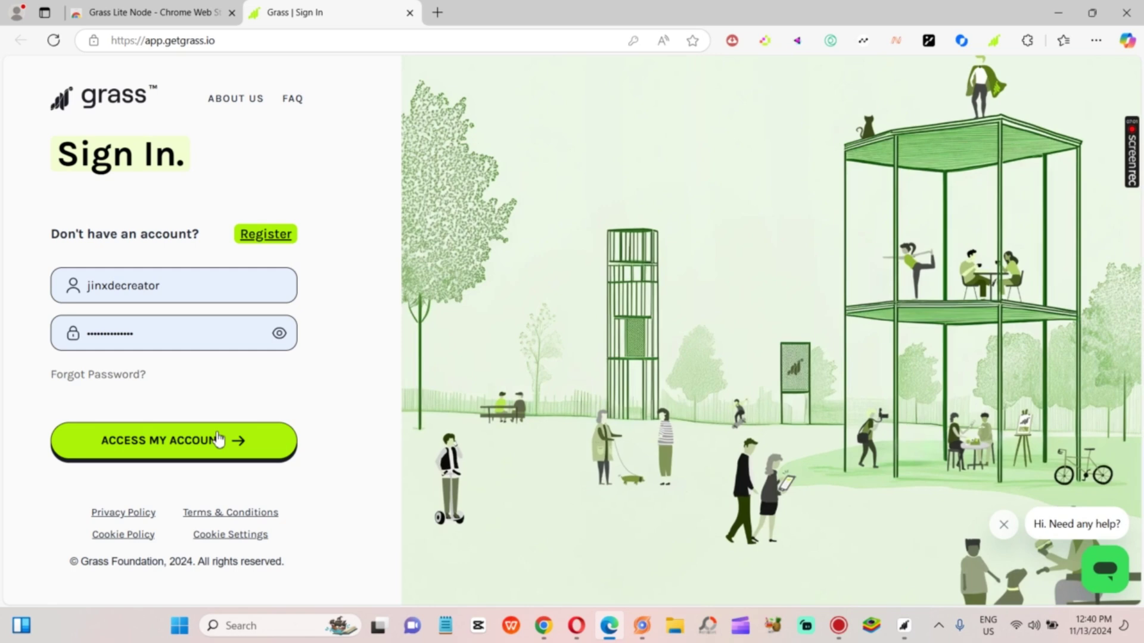
left_click(994, 41)
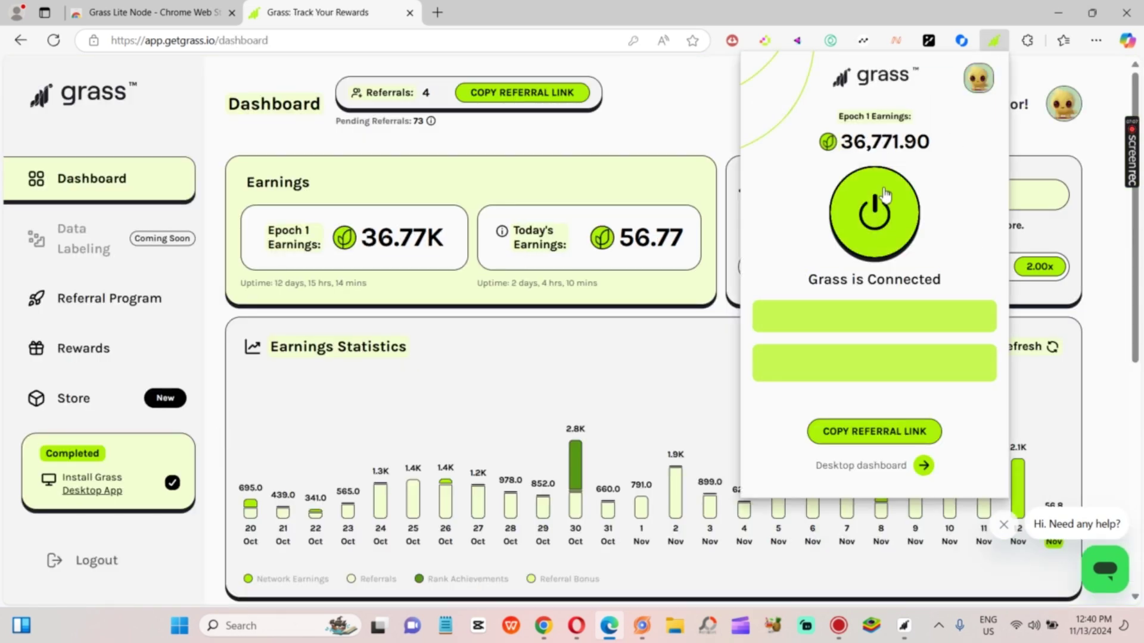
- Pin Grass Lite Node in Herond and confirm it shows Grass is Connected with 36,774.02 epoch earnings
left_click(642, 625)
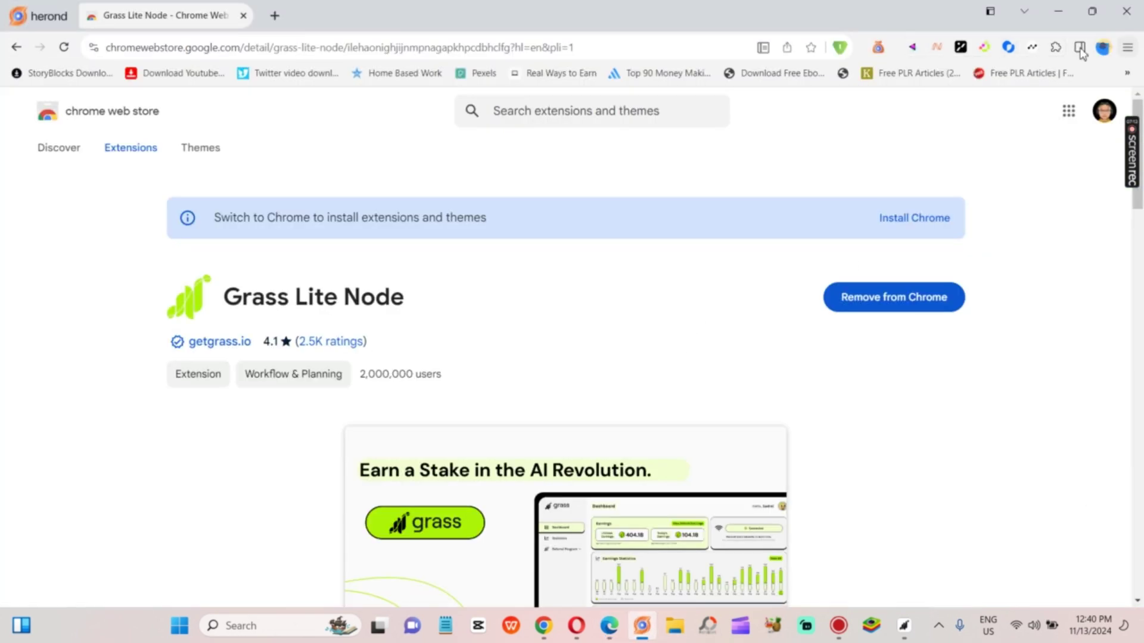
left_click(1055, 47)
scroll(976, 297, "down", 3)
left_click(996, 332)
left_click(1032, 48)
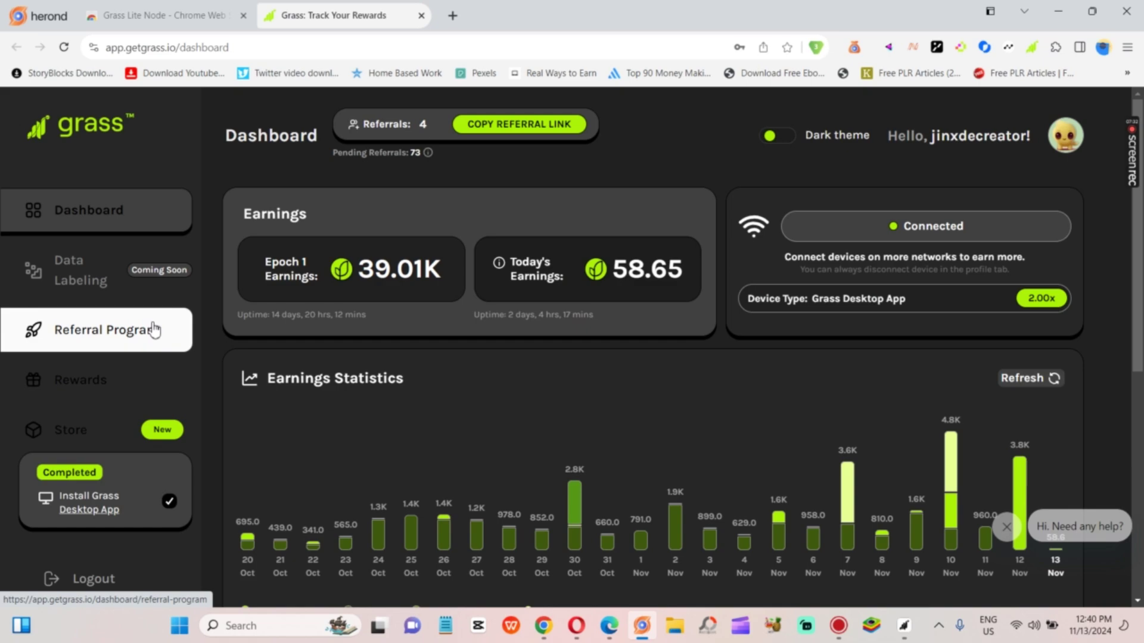
left_click(1032, 47)
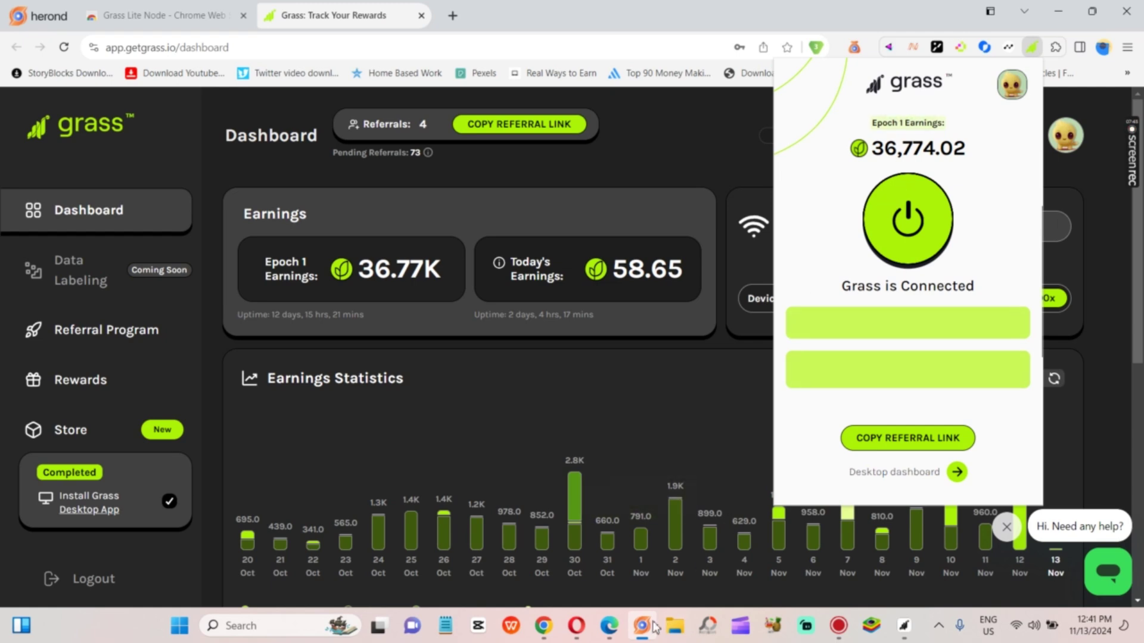
- Cycle through the Opera and Chrome windows to view Chrome's Grass dashboard and extension status
left_click(608, 627)
left_click(576, 626)
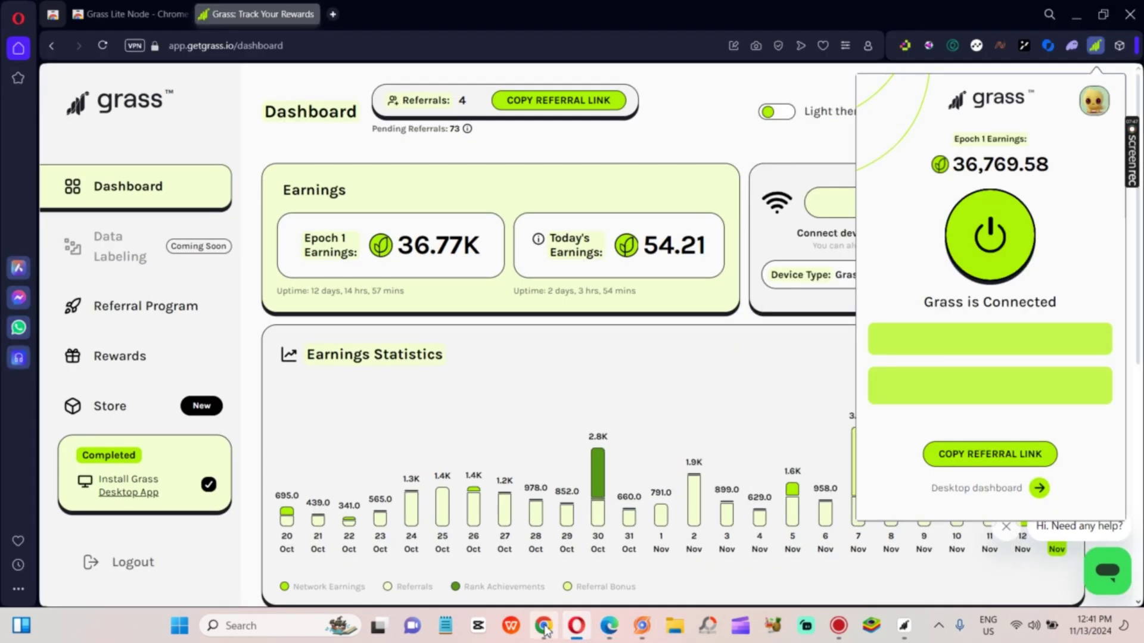
left_click(543, 626)
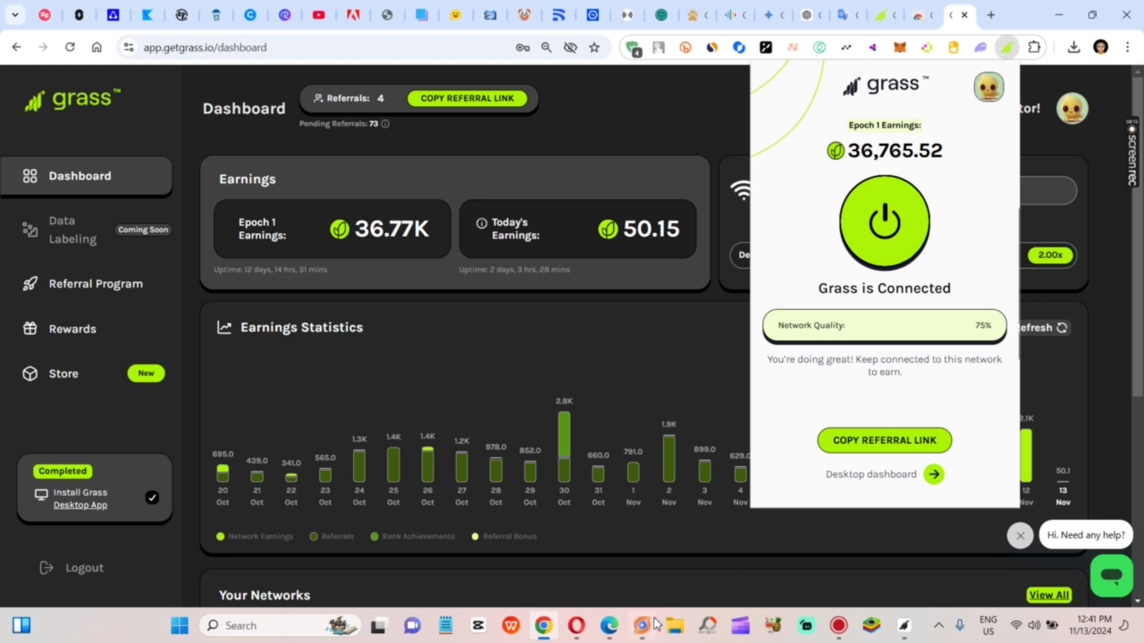
mouse_move(638, 635)
- Check the desktop app reports Grass is Connected, then open the Store page in Chrome's Grass dashboard
left_click(904, 625)
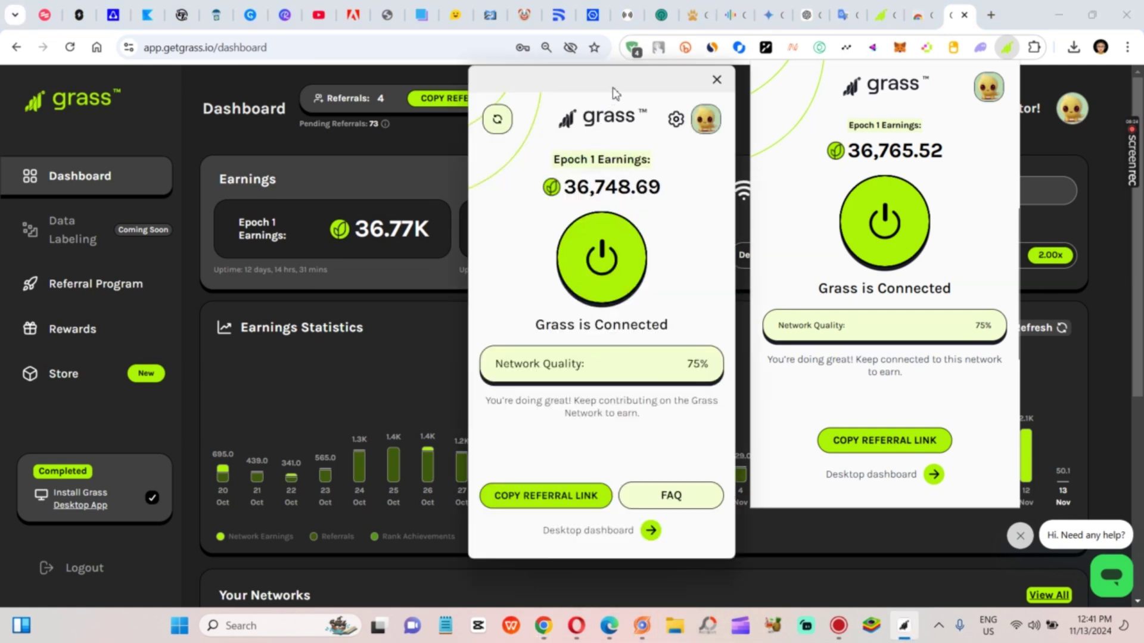
left_click_drag(612, 86, 580, 100)
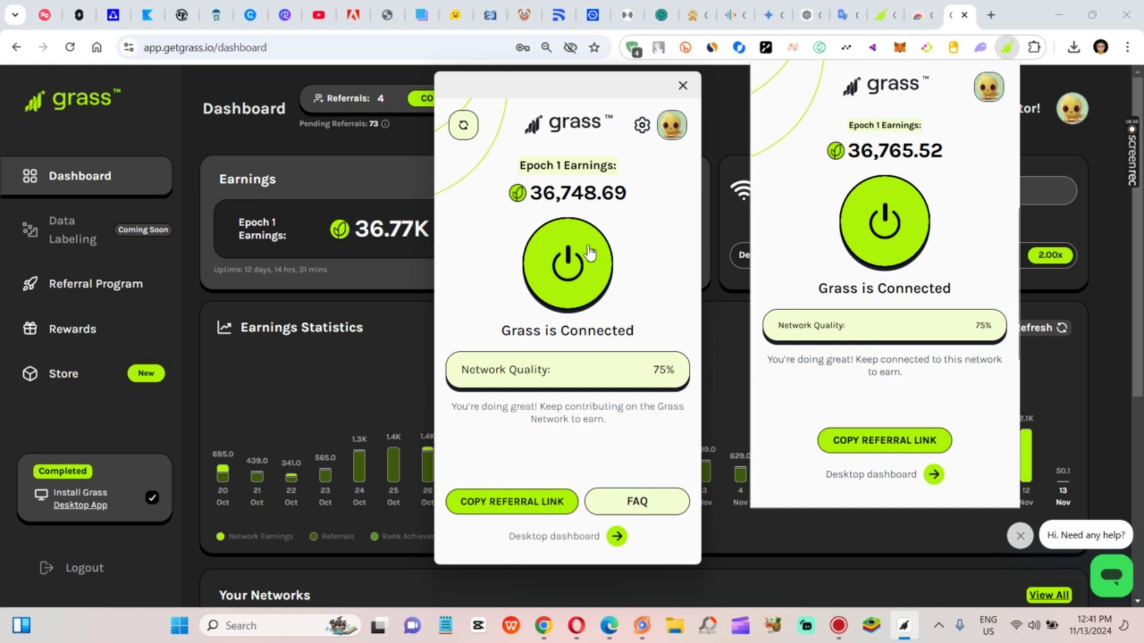
left_click(1077, 269)
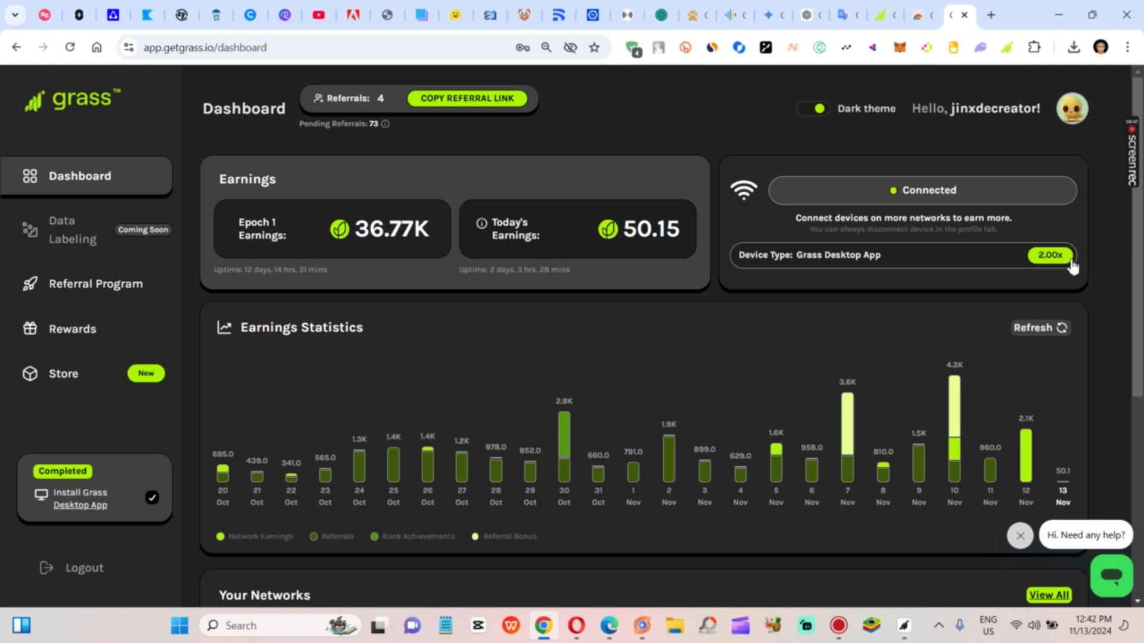
left_click(80, 374)
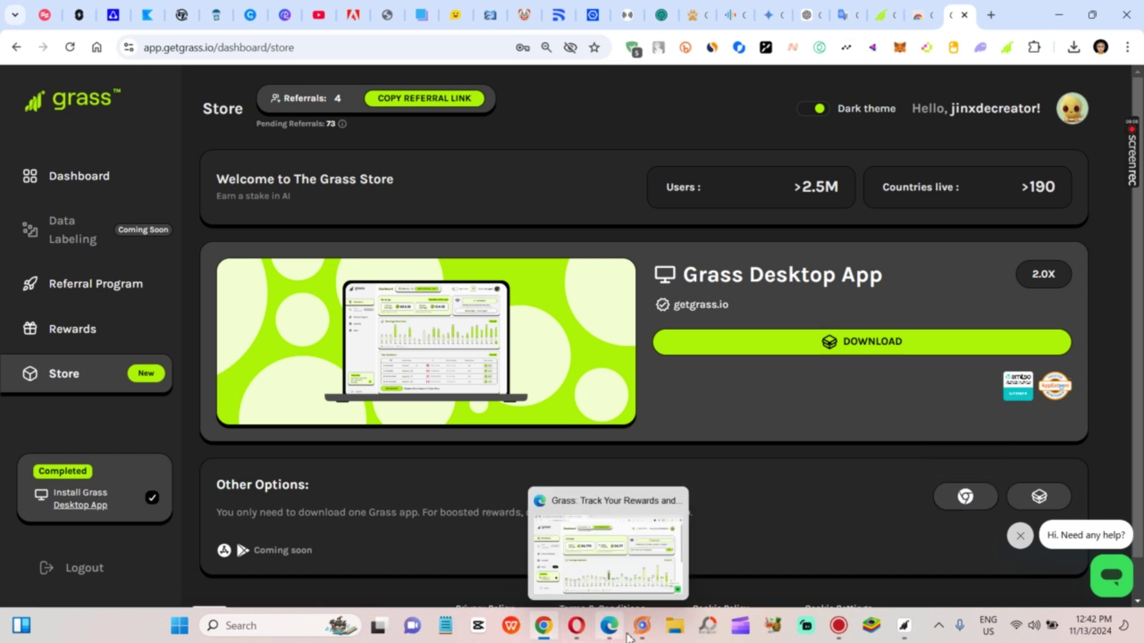
left_click(551, 637)
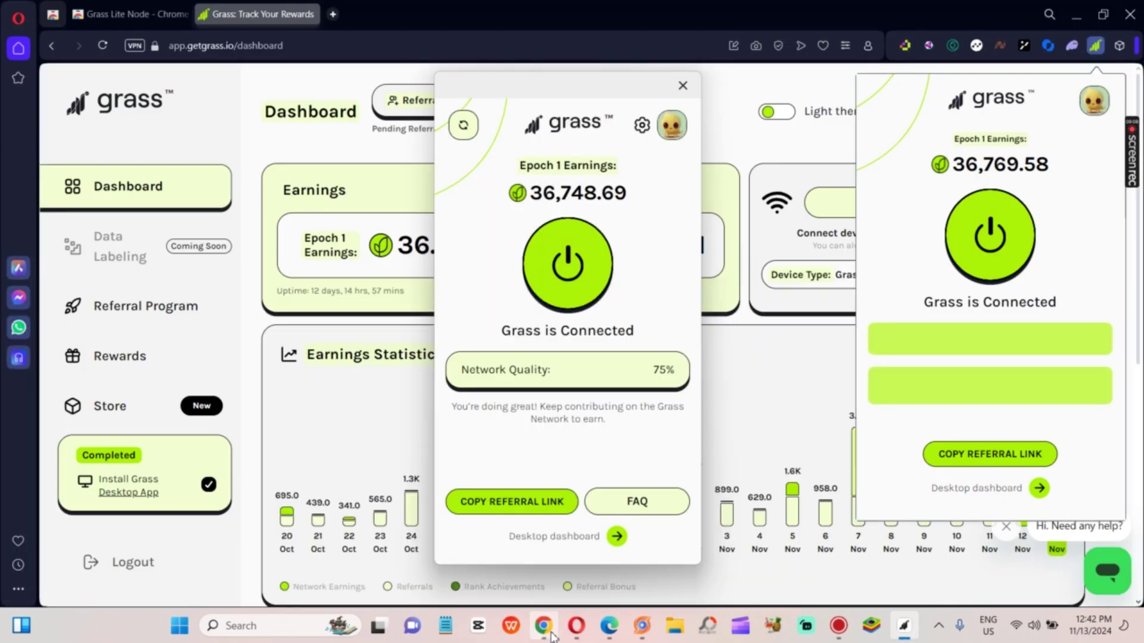
mouse_move(567, 637)
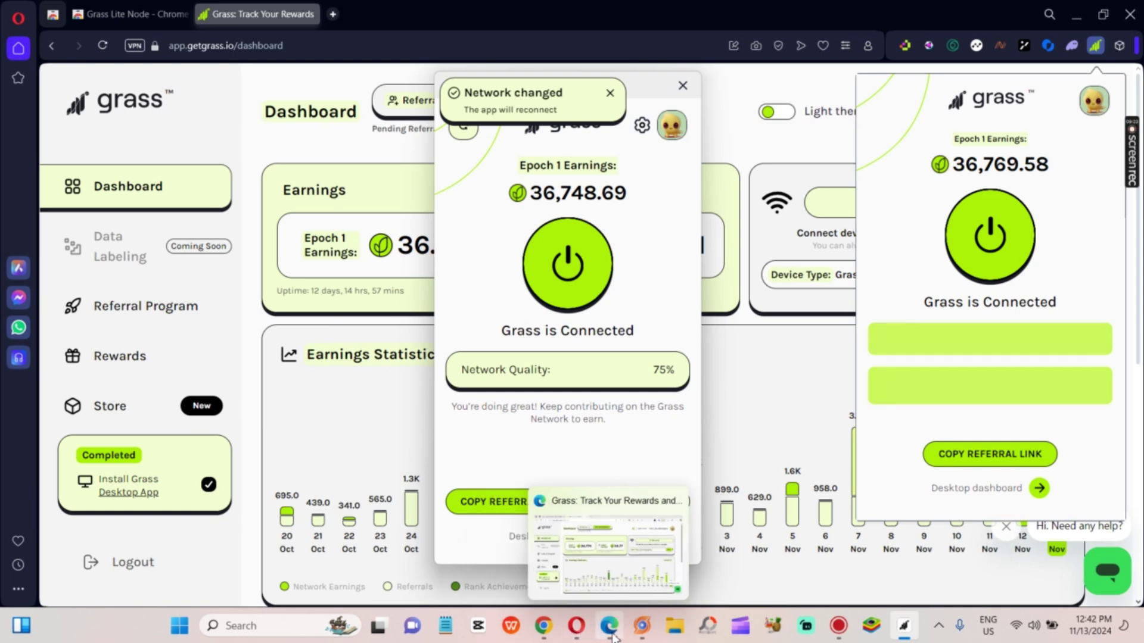
mouse_move(1001, 177)
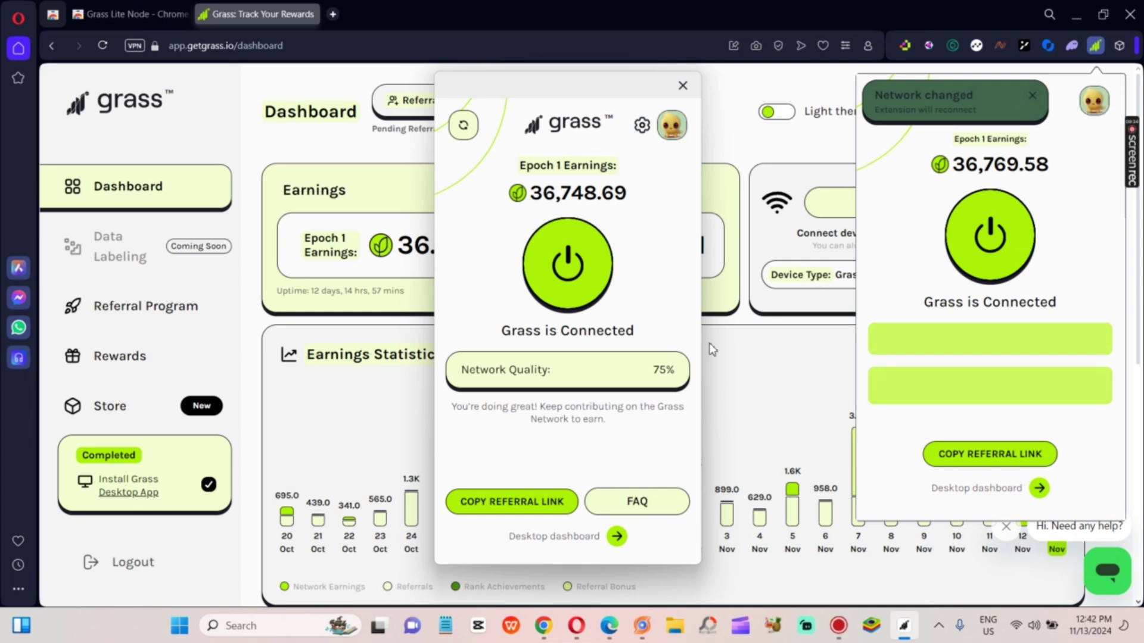
left_click(542, 625)
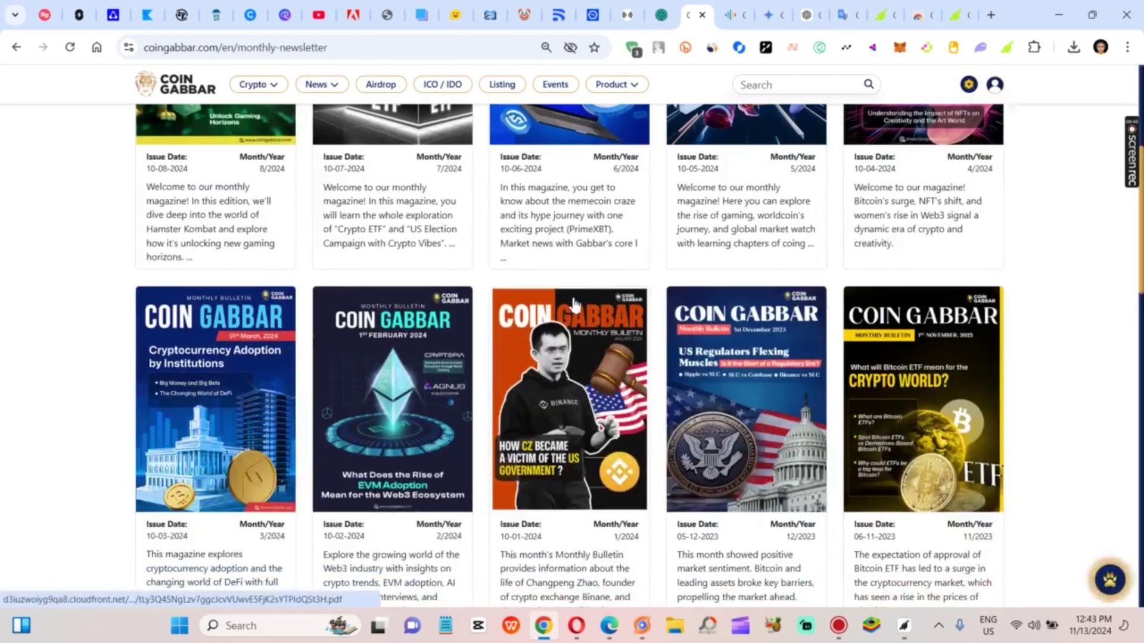
- Check the Grass dashboards in Opera, Herond and the other browsers, ending on Opera's
scroll(577, 301, "down", 4)
scroll(582, 299, "down", 2)
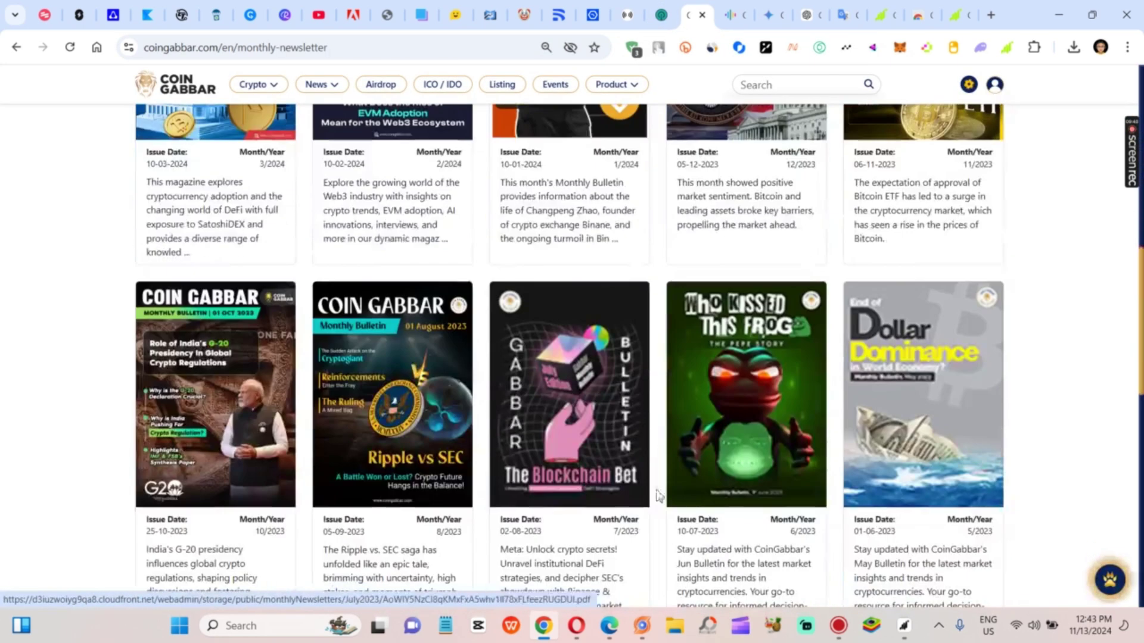
left_click(575, 630)
left_click(641, 628)
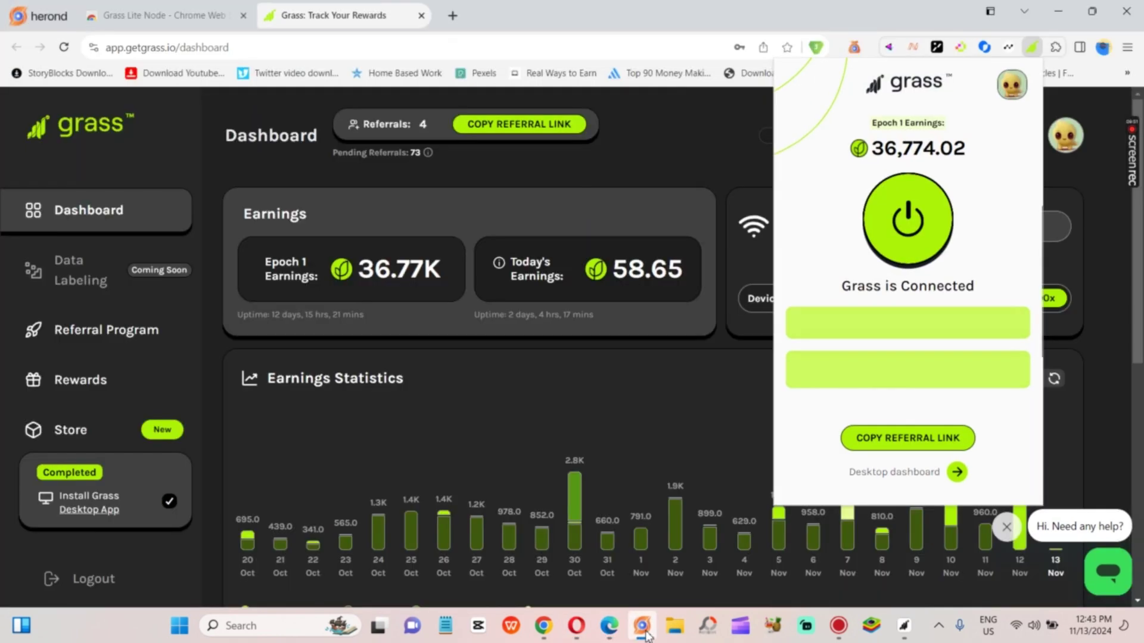
left_click(609, 626)
left_click(576, 627)
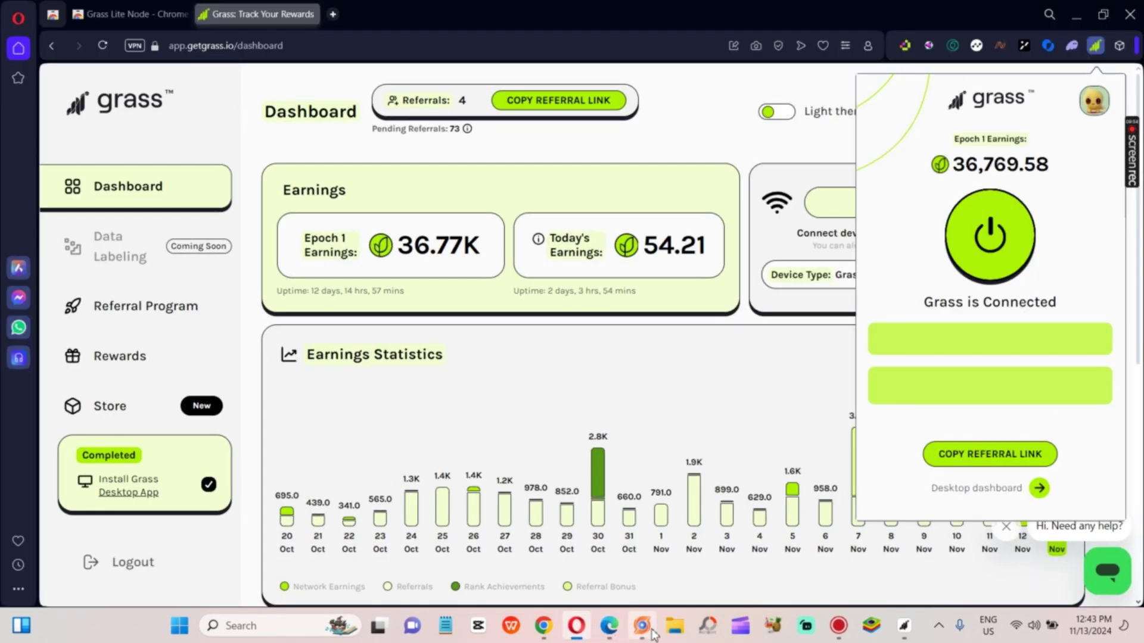
- Return to Chrome's Coin Gabbar newsletter and raise the Grass desktop app, Connected at 75% quality
mouse_move(547, 633)
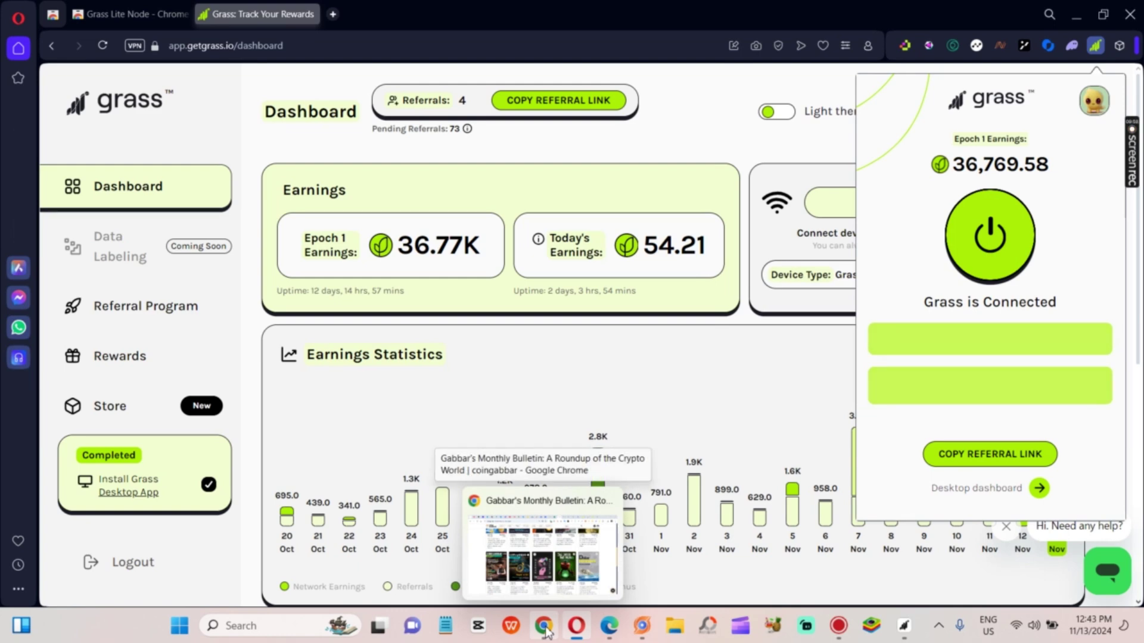
left_click(547, 632)
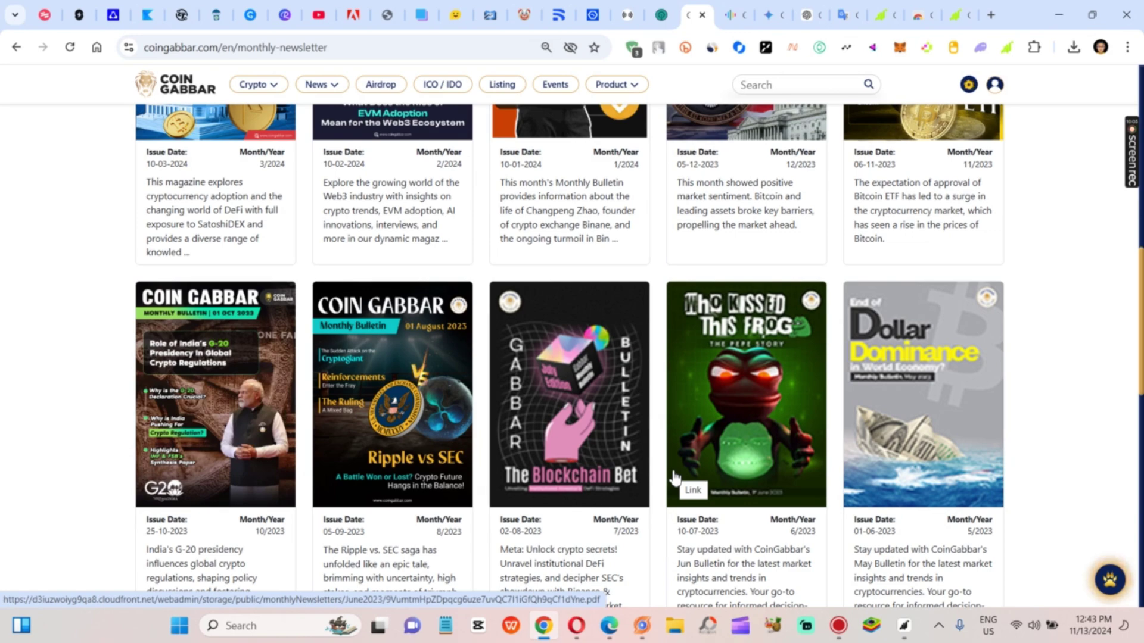
scroll(622, 197, "up", 5)
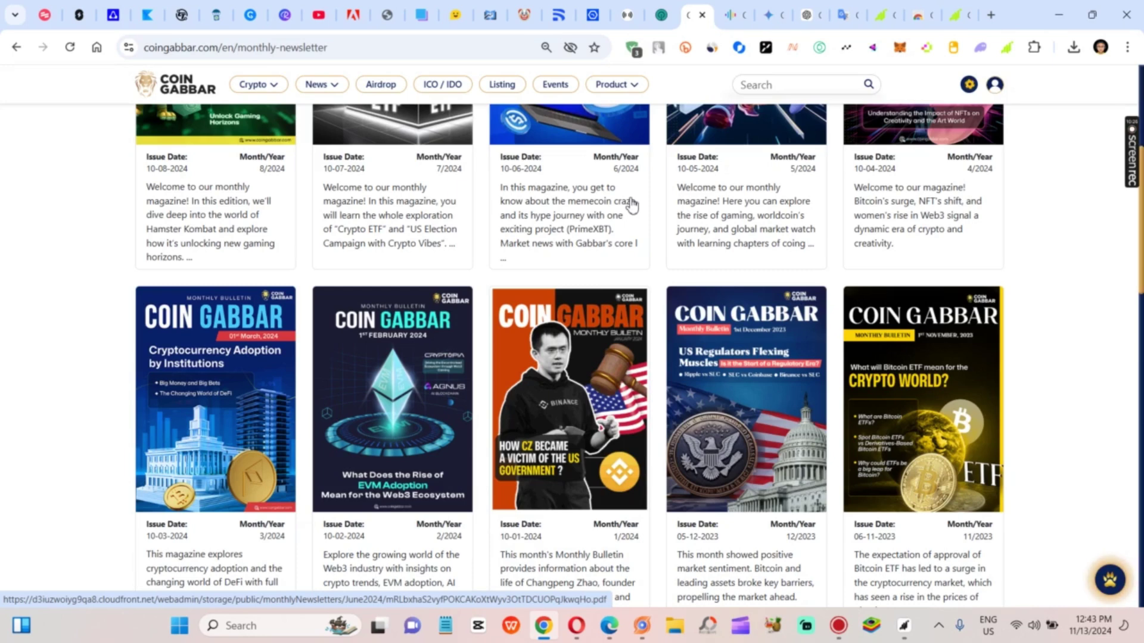
scroll(632, 206, "up", 5)
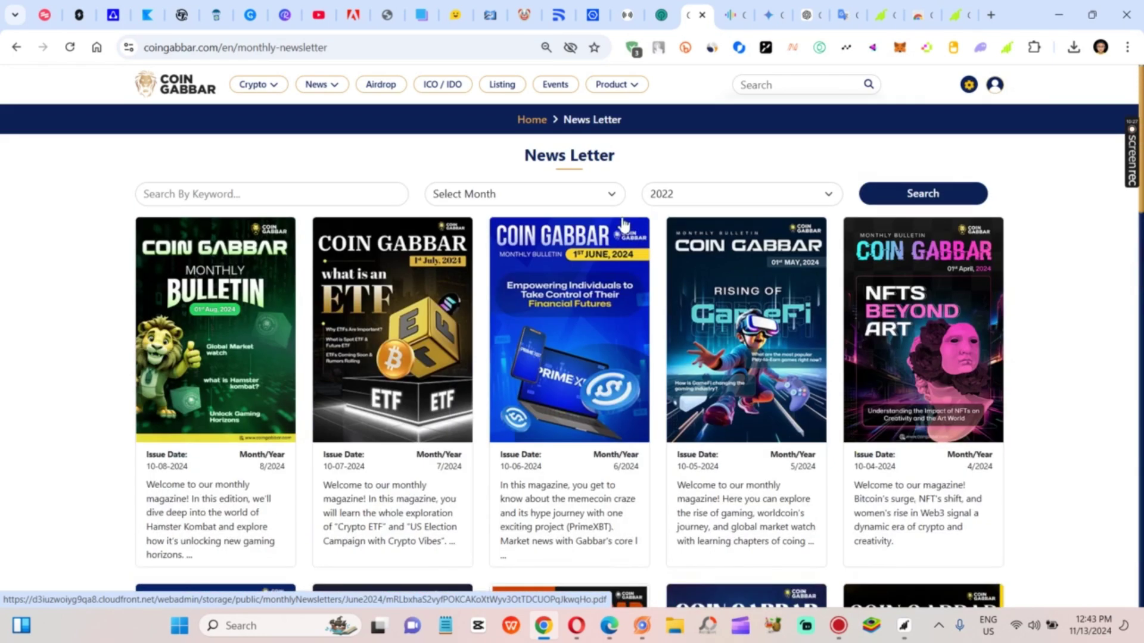
left_click(903, 631)
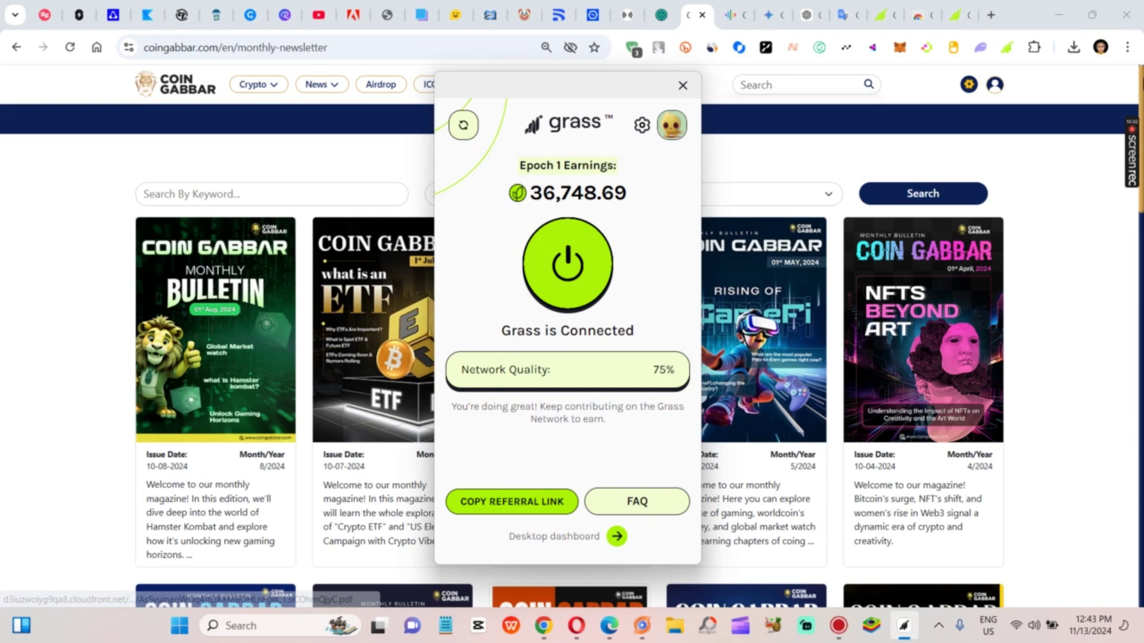
mouse_move(1137, 156)
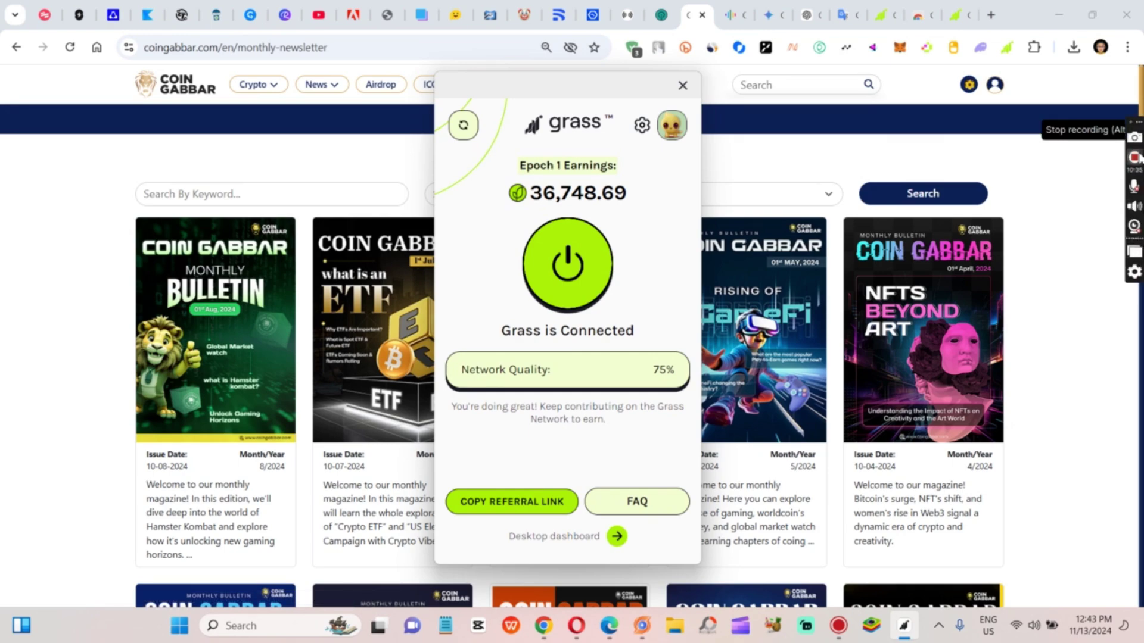